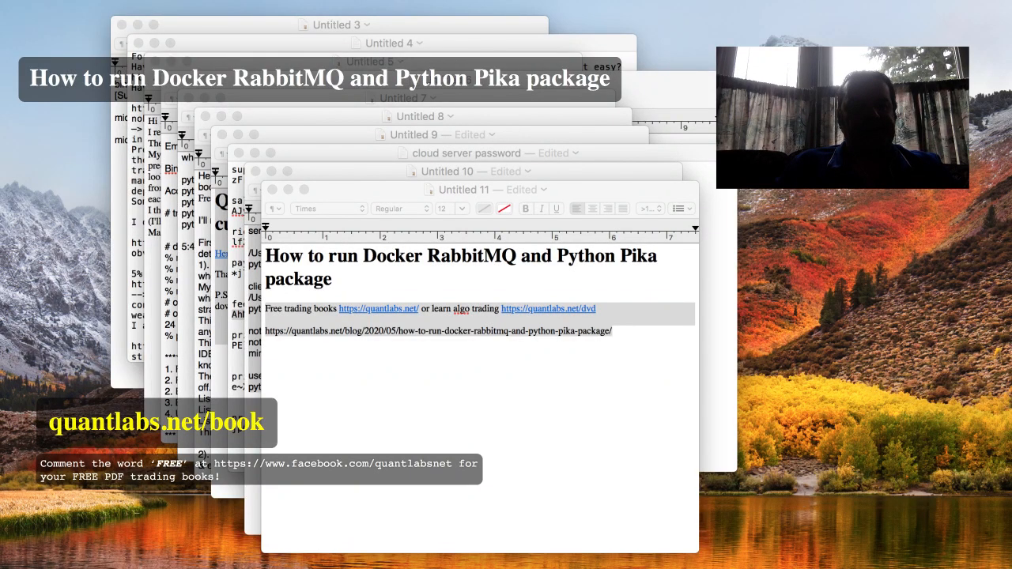
Switch from TextEdit to Firefox showing the quantlabs blog post
key(super+Tab)
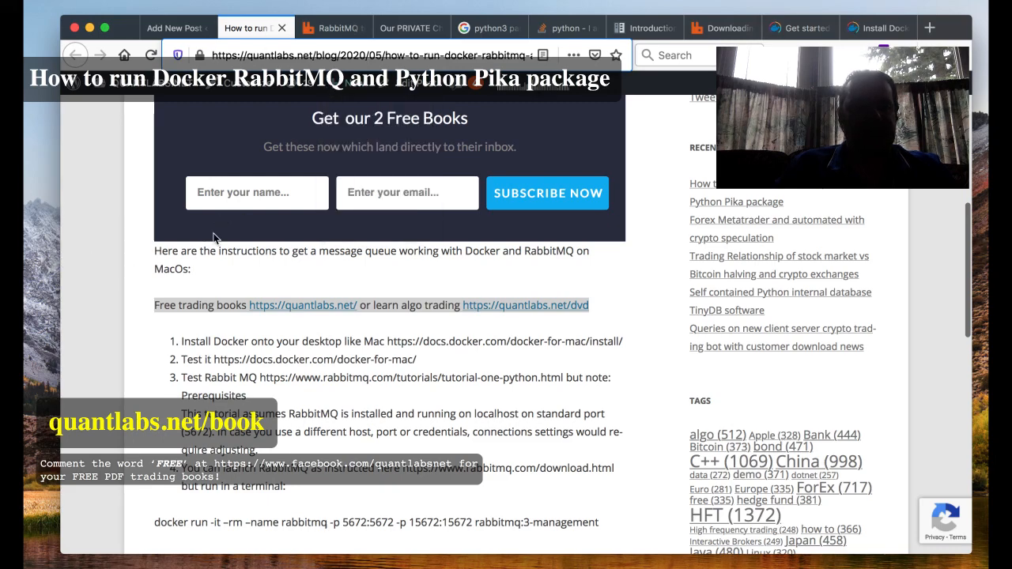
scroll(350, 285, up, 8)
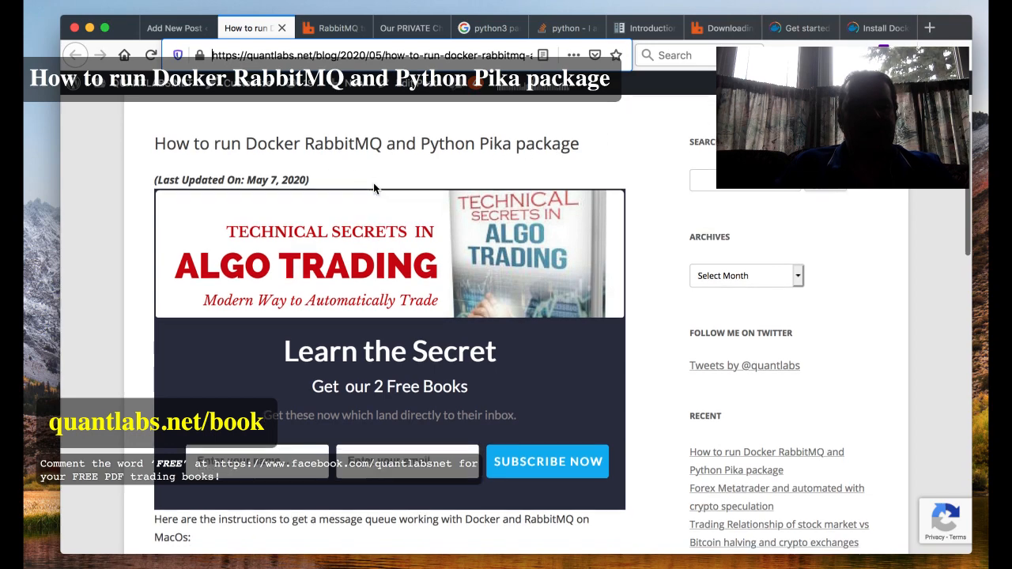
scroll(396, 237, down, 3)
scroll(468, 225, up, 3)
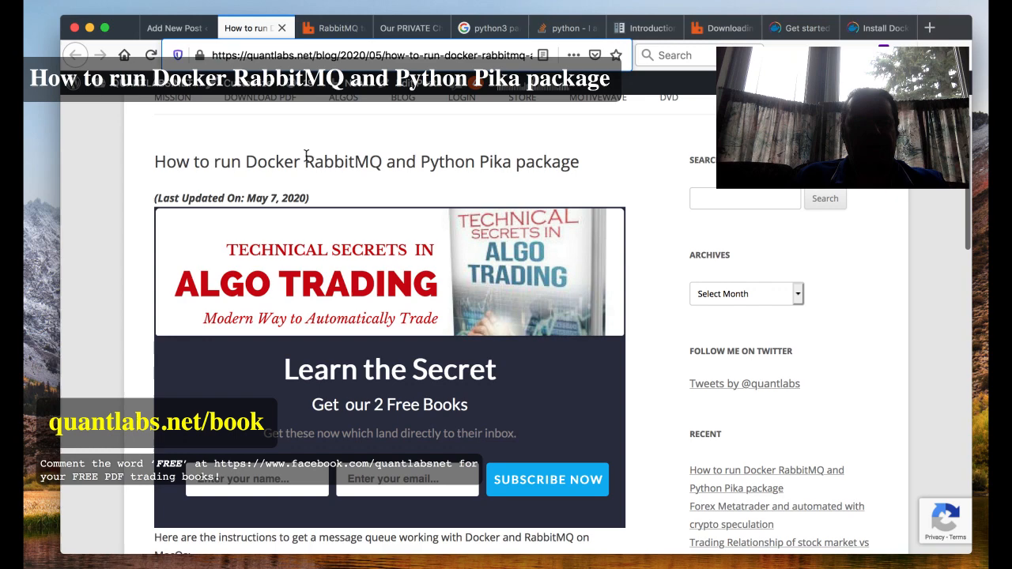
scroll(317, 175, down, 5)
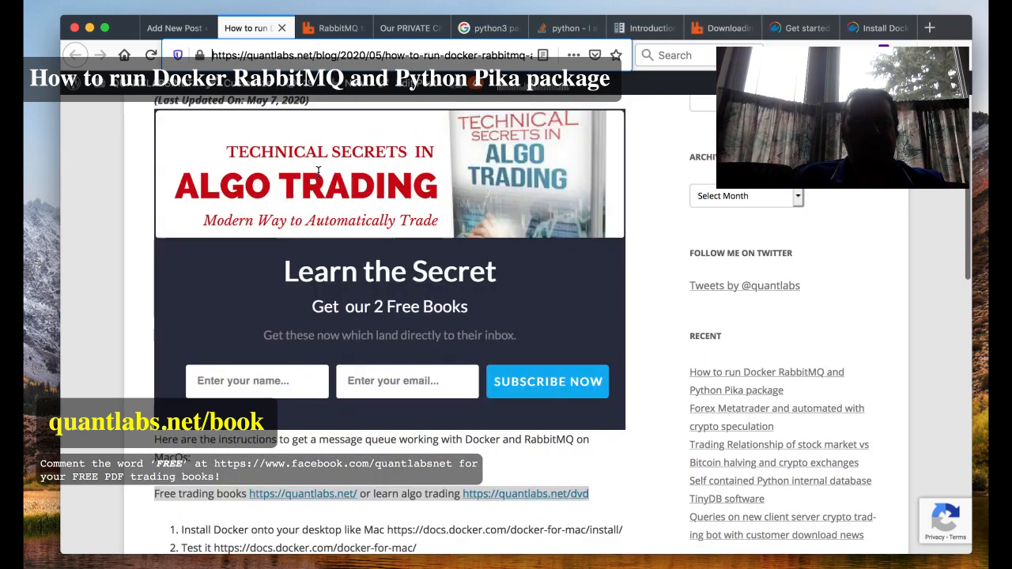
scroll(317, 175, down, 3)
scroll(317, 176, up, 8)
scroll(317, 175, up, 1)
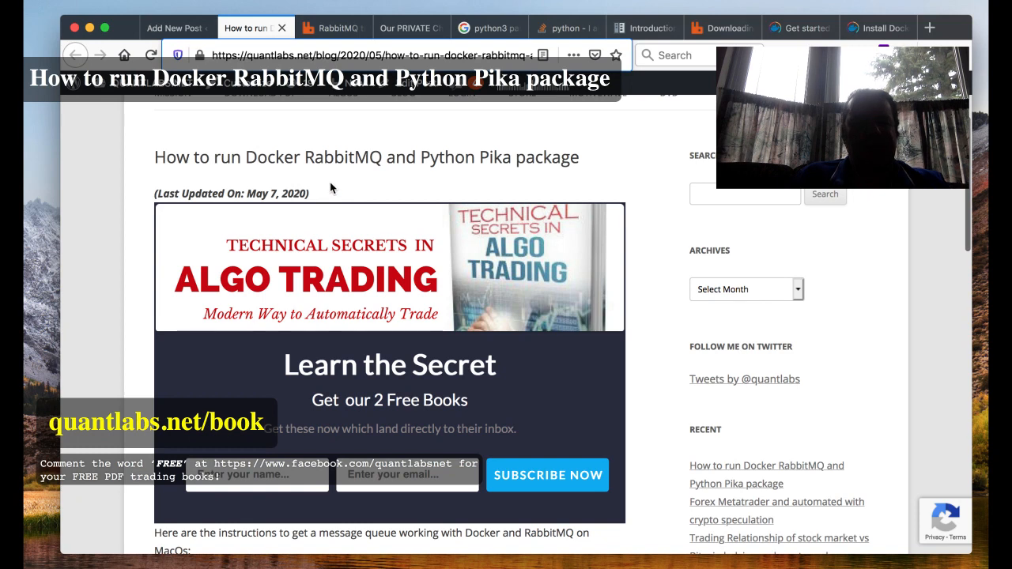
scroll(331, 181, down, 1)
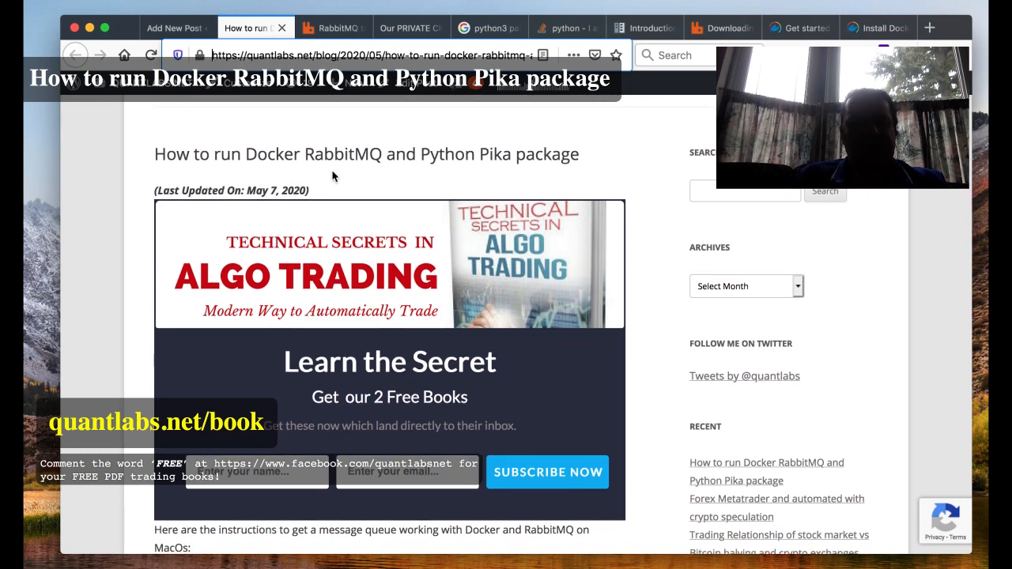
scroll(332, 176, down, 5)
scroll(340, 175, down, 4)
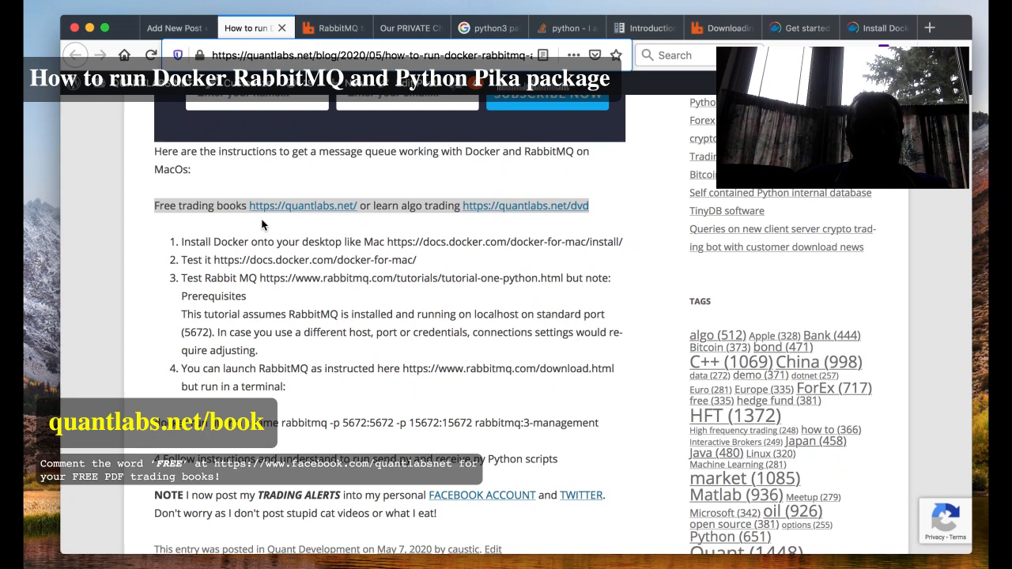
scroll(264, 225, up, 1)
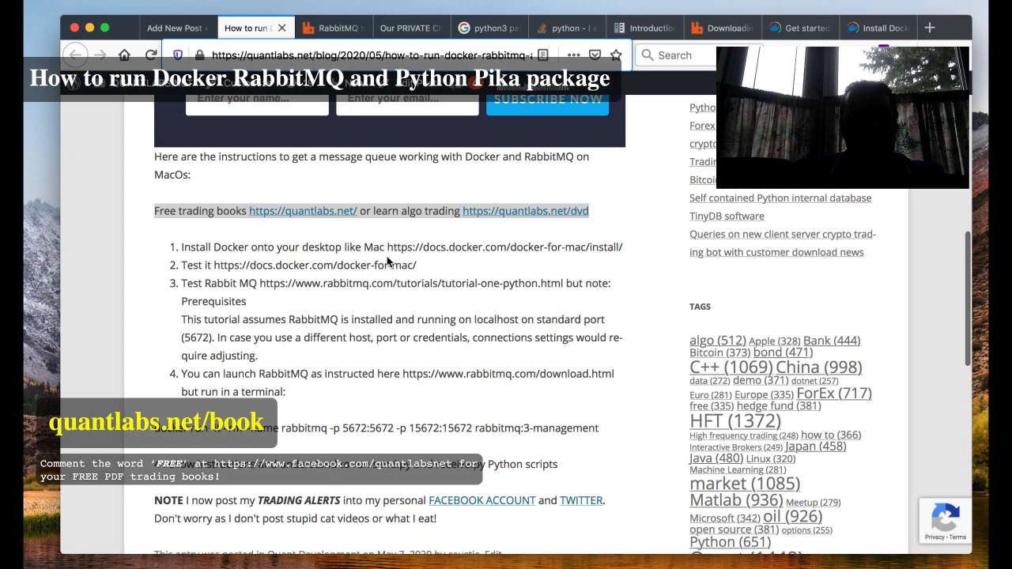
scroll(387, 261, down, 1)
scroll(249, 227, down, 1)
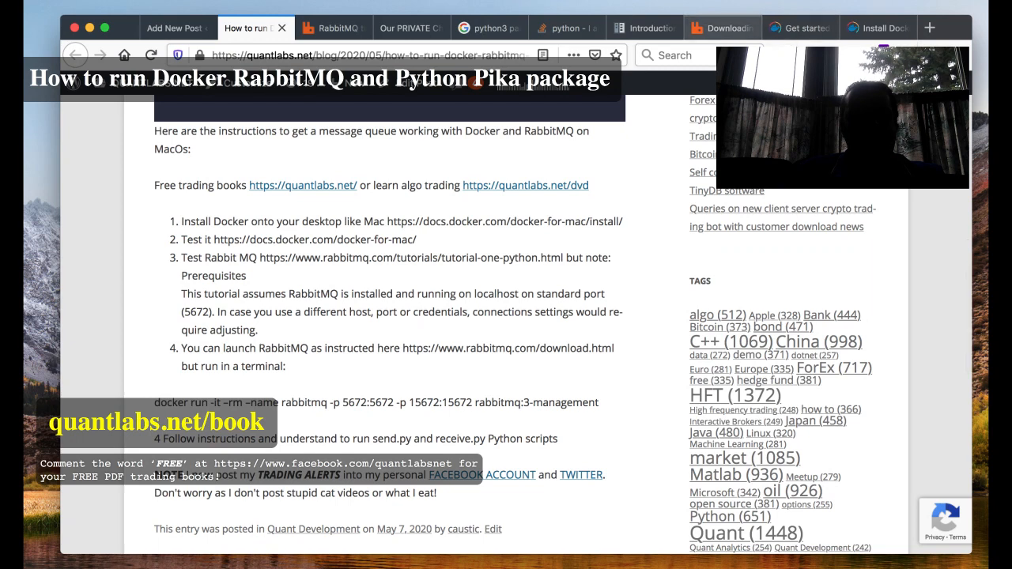
click(800, 28)
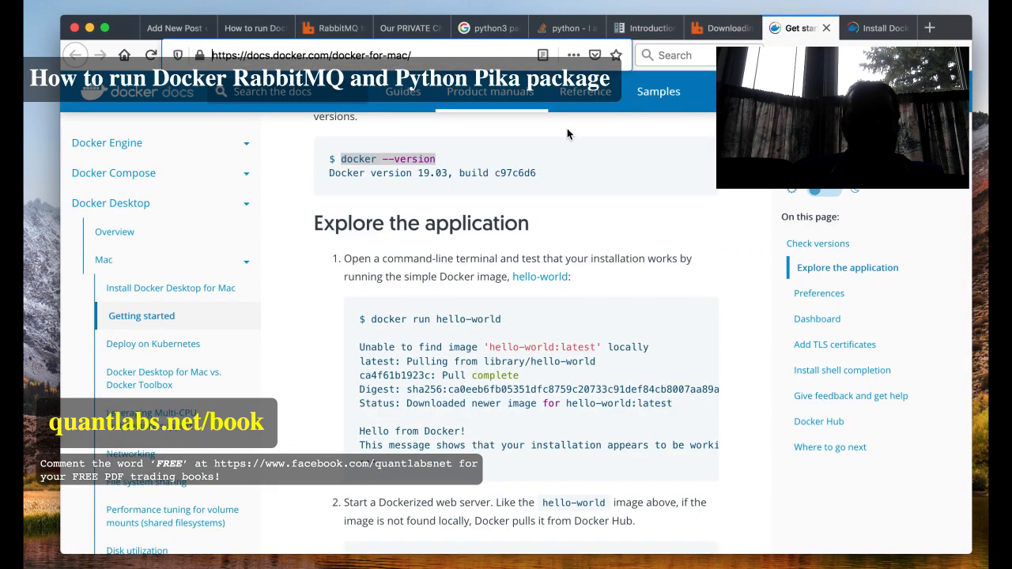
scroll(508, 202, up, 3)
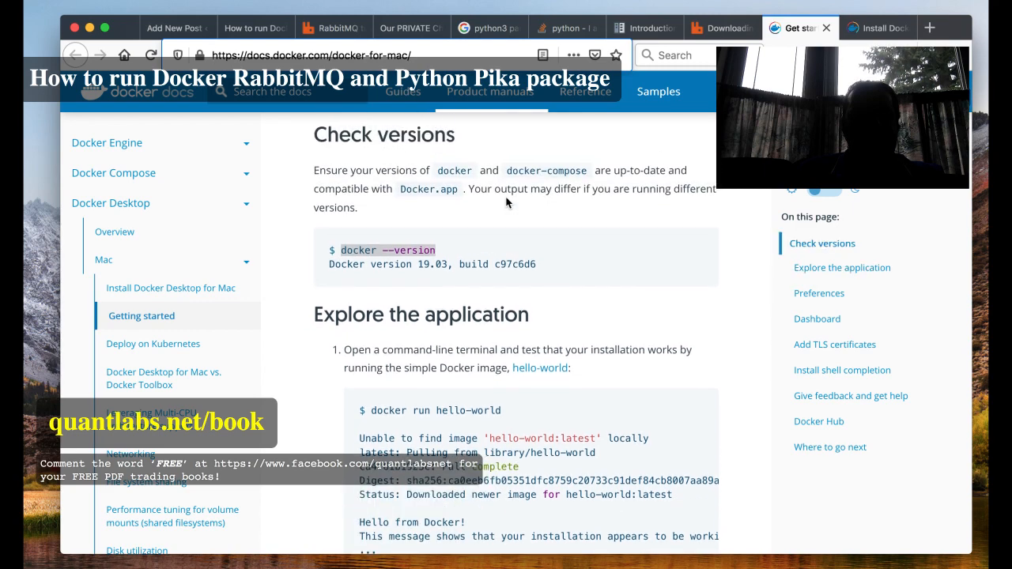
scroll(507, 202, up, 3)
scroll(507, 202, up, 3)
scroll(507, 202, up, 3)
scroll(507, 202, up, 2)
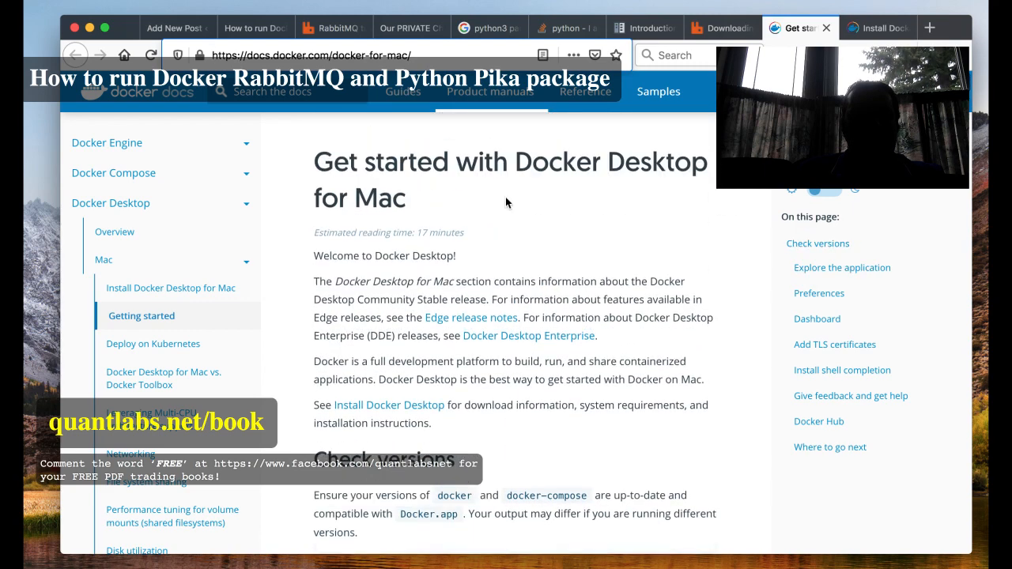
key(ctrl+Tab)
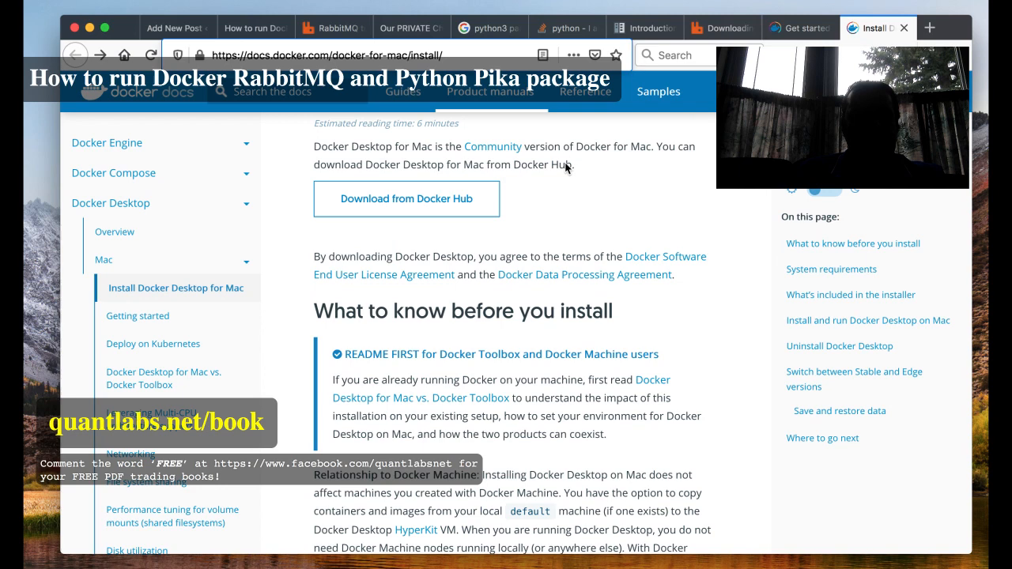
scroll(479, 205, up, 2)
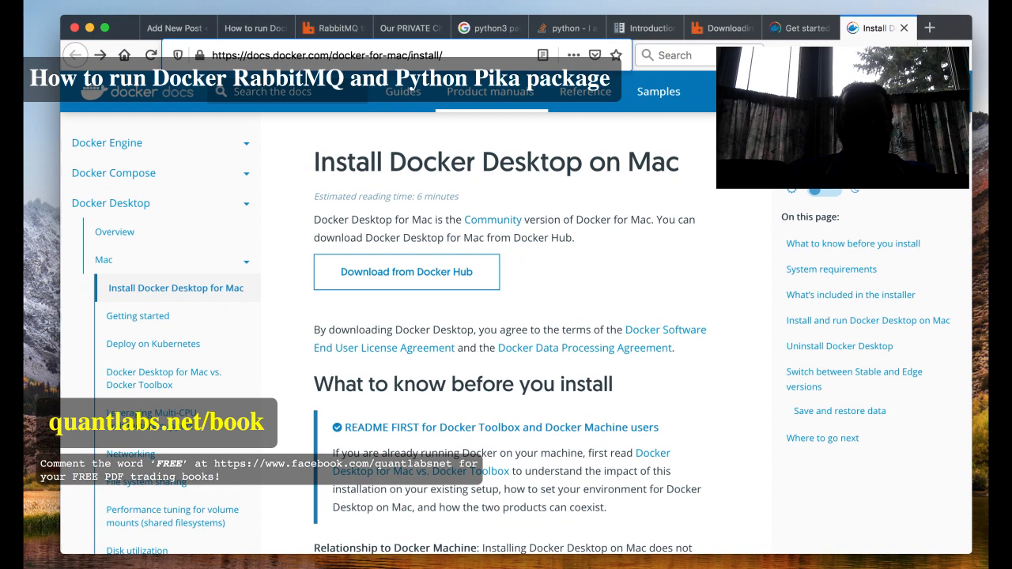
drag(390, 162, 585, 162)
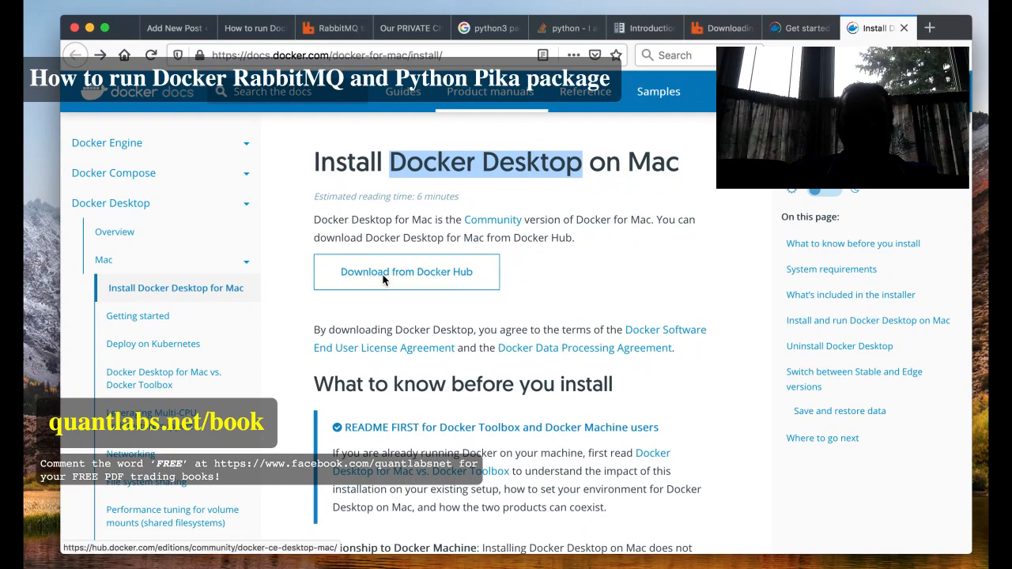
scroll(589, 172, down, 1)
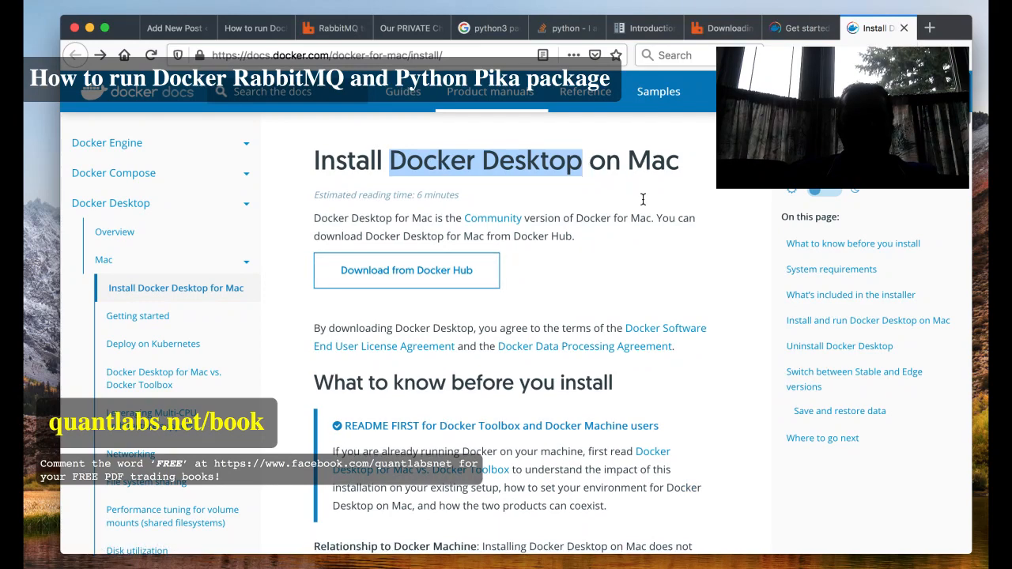
scroll(643, 199, up, 1)
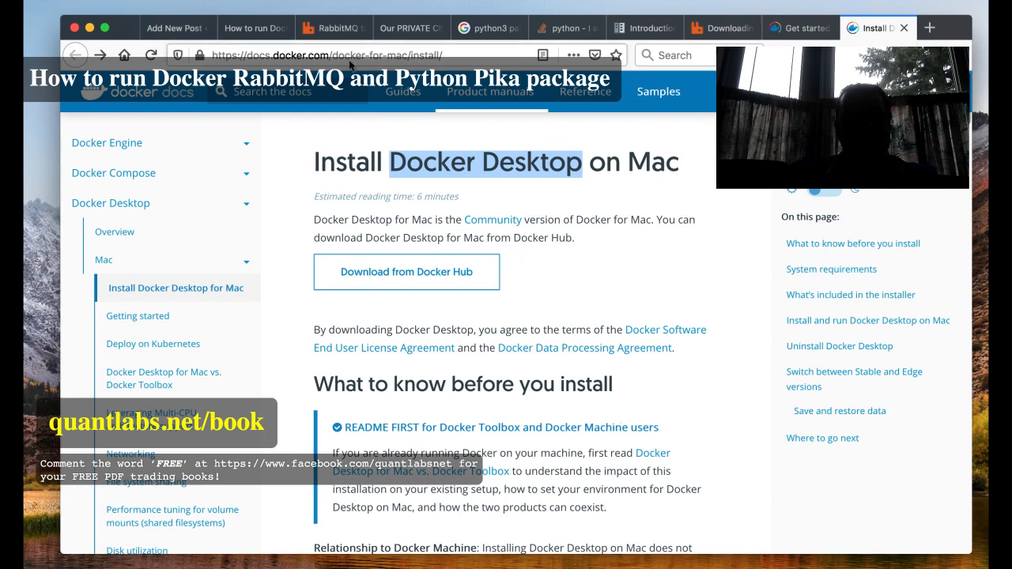
click(254, 30)
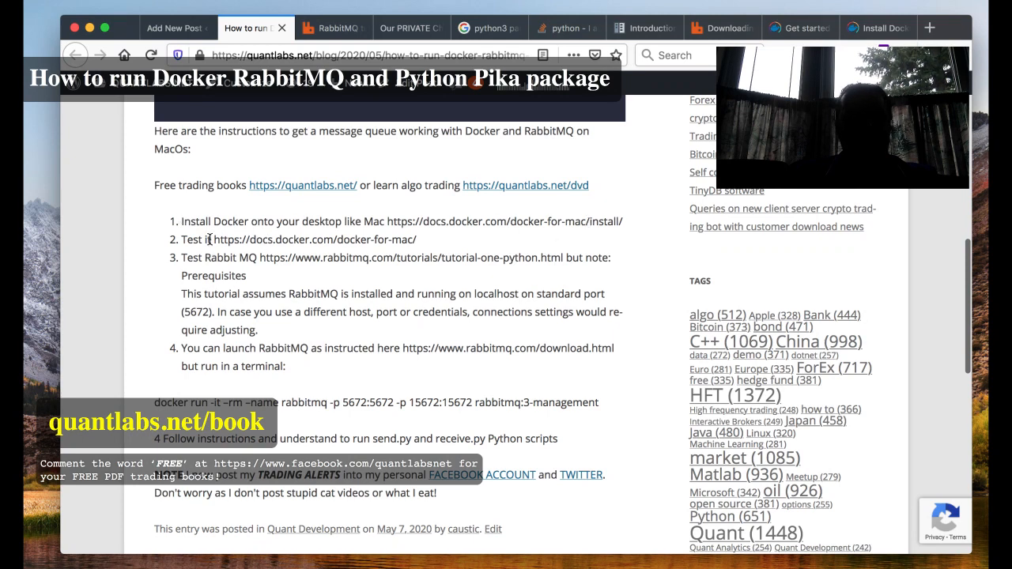
Select the RabbitMQ Python tutorial address in step 3 of the blog post
drag(185, 239, 419, 240)
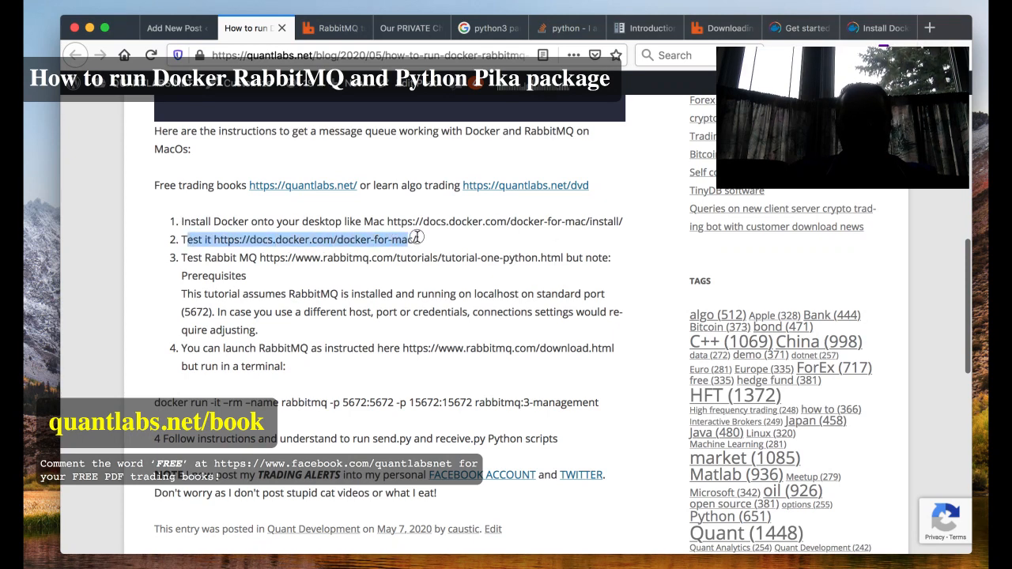
click(405, 284)
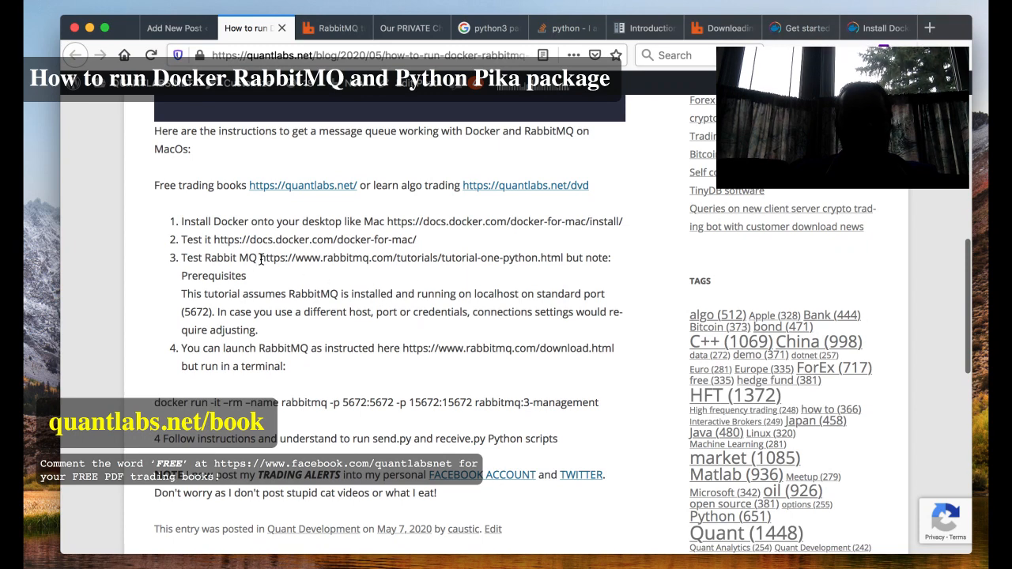
drag(260, 257, 559, 261)
key(super+c)
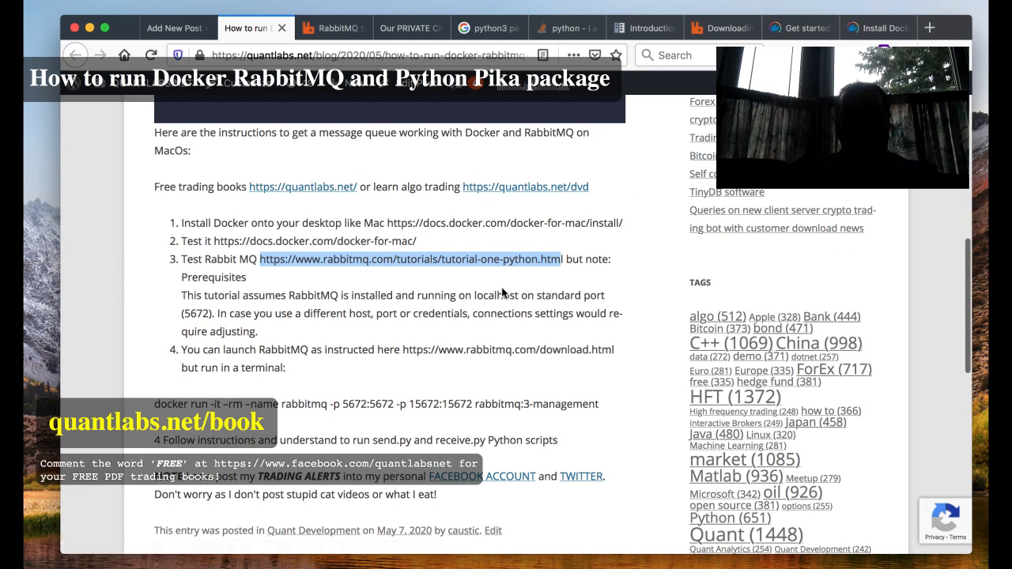
Load the RabbitMQ Python tutorial address in a new browser tab
key(super+t)
key(super+v)
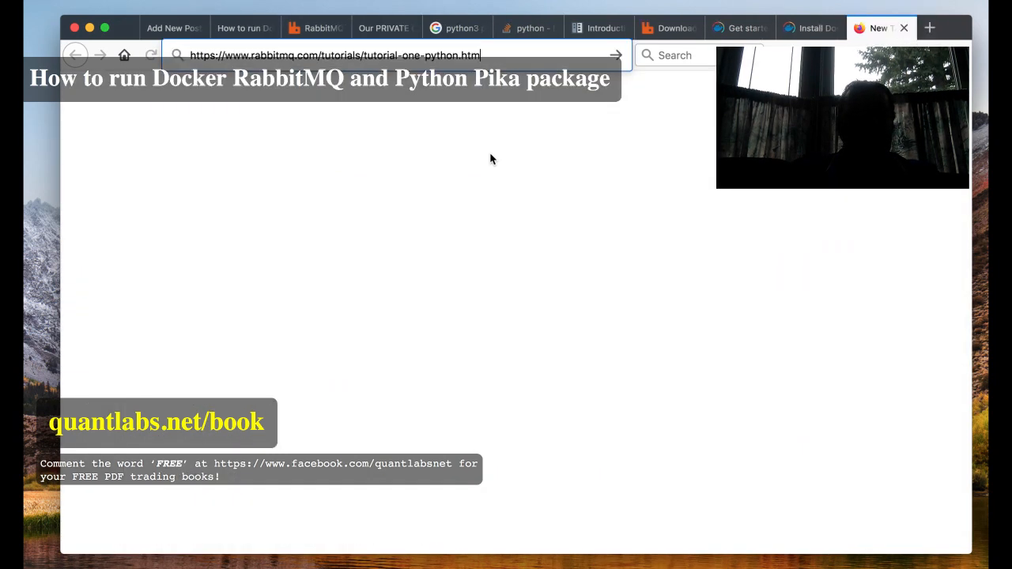
key(Return)
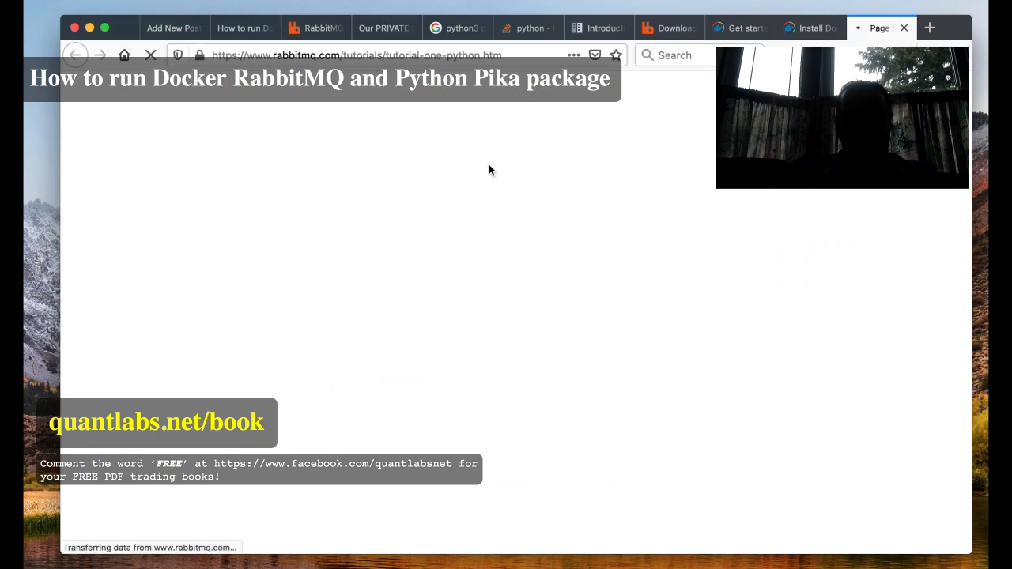
scroll(506, 261, down, 2)
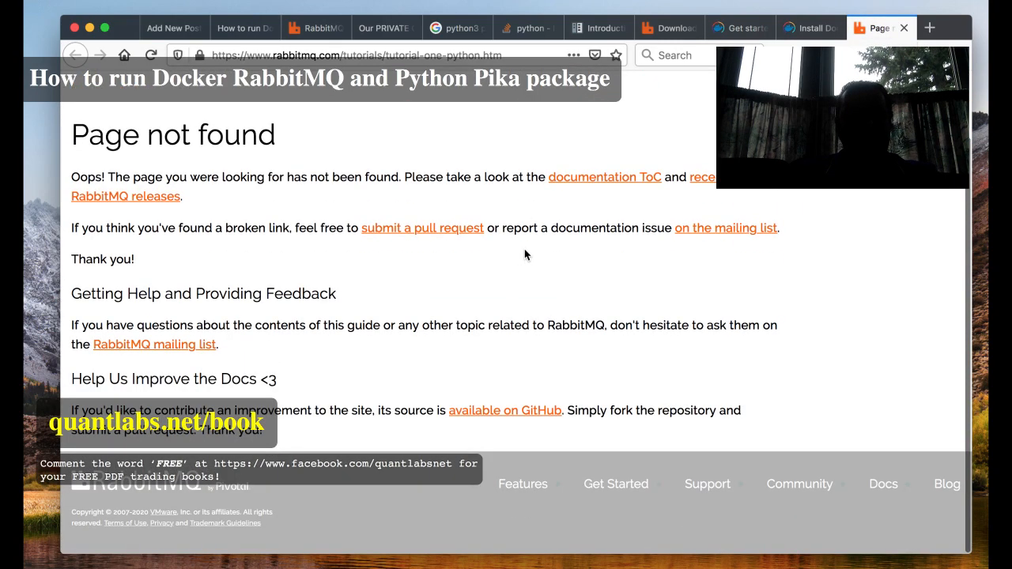
scroll(514, 237, up, 2)
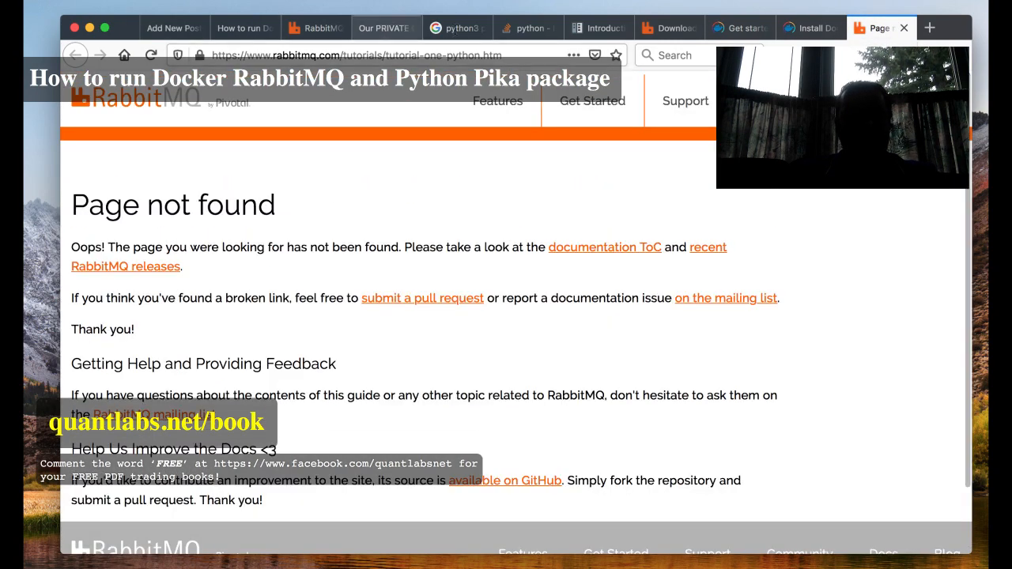
Bring up the RabbitMQ download page, glance at the terminals, and return to it
click(666, 29)
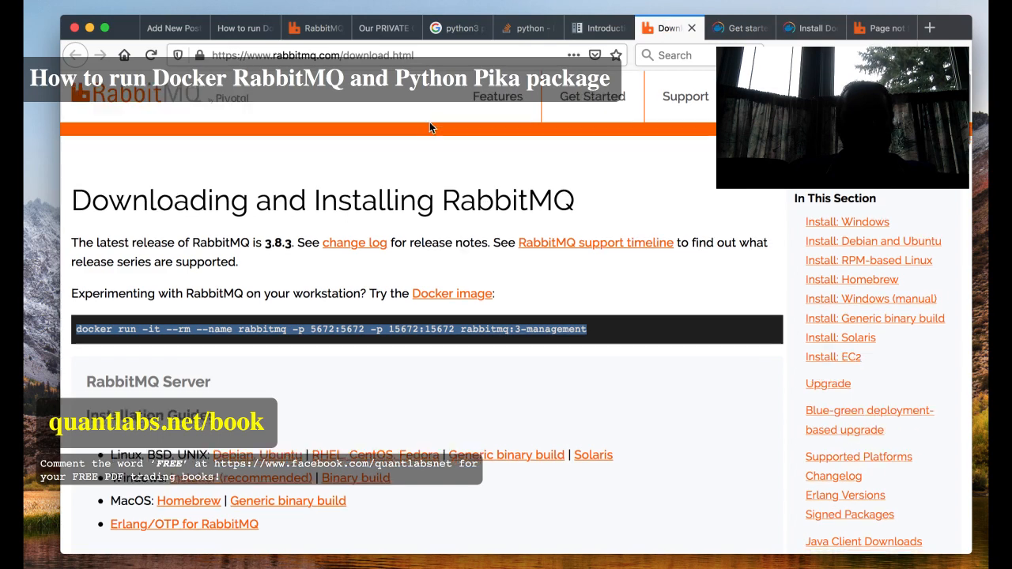
scroll(429, 121, down, 3)
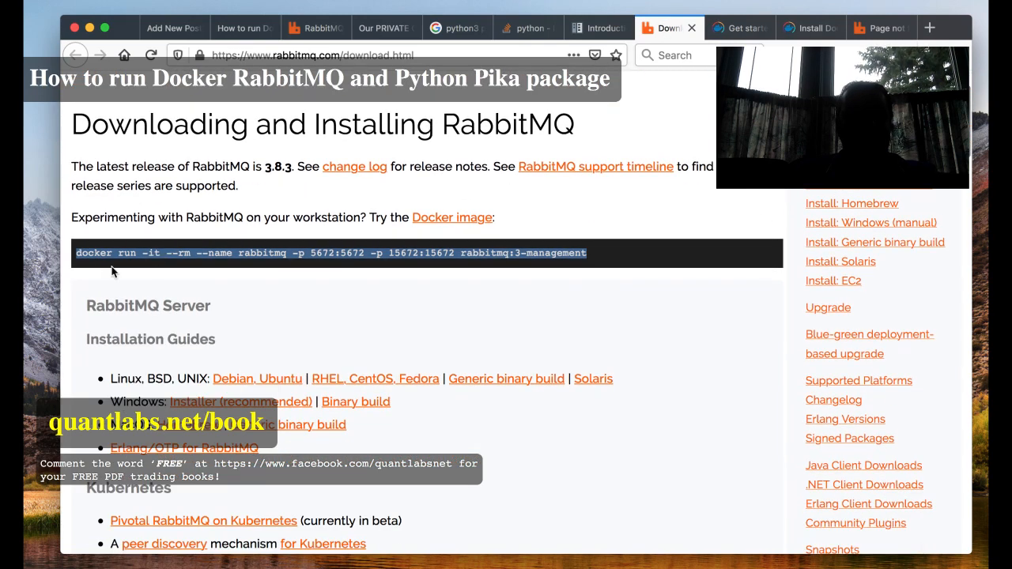
scroll(155, 226, down, 1)
scroll(156, 226, down, 1)
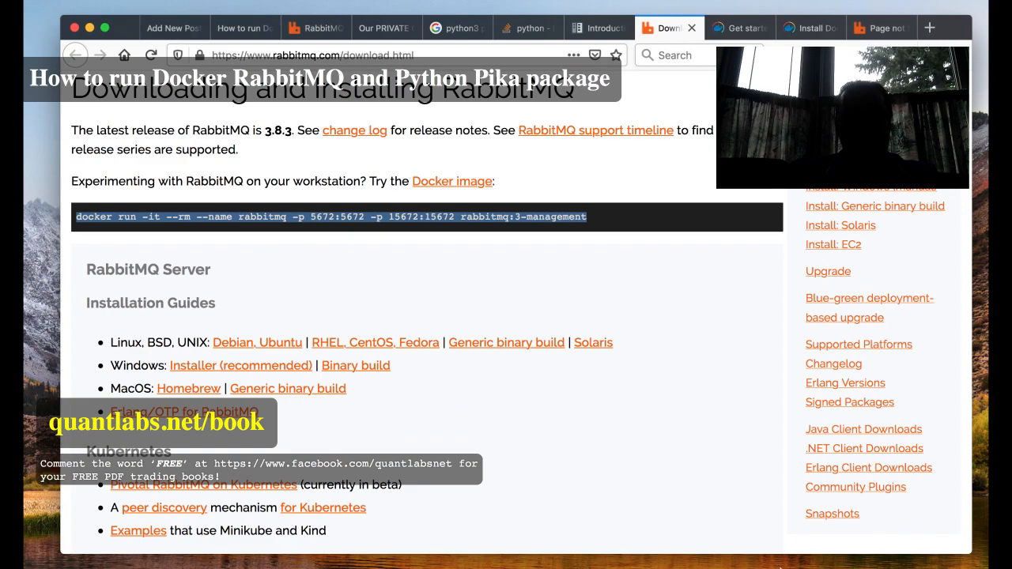
click(779, 563)
scroll(560, 338, up, 3)
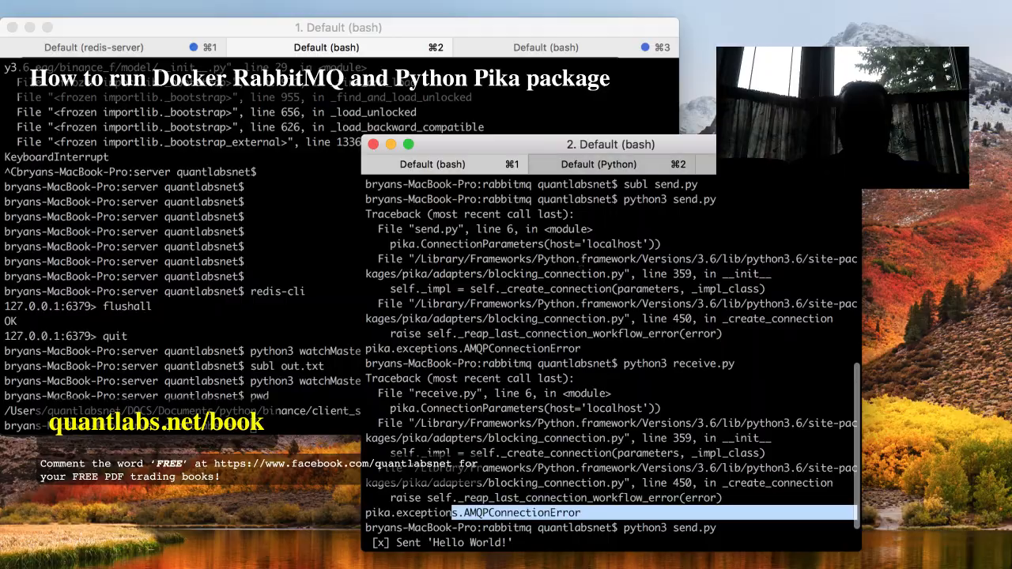
key(super+Tab)
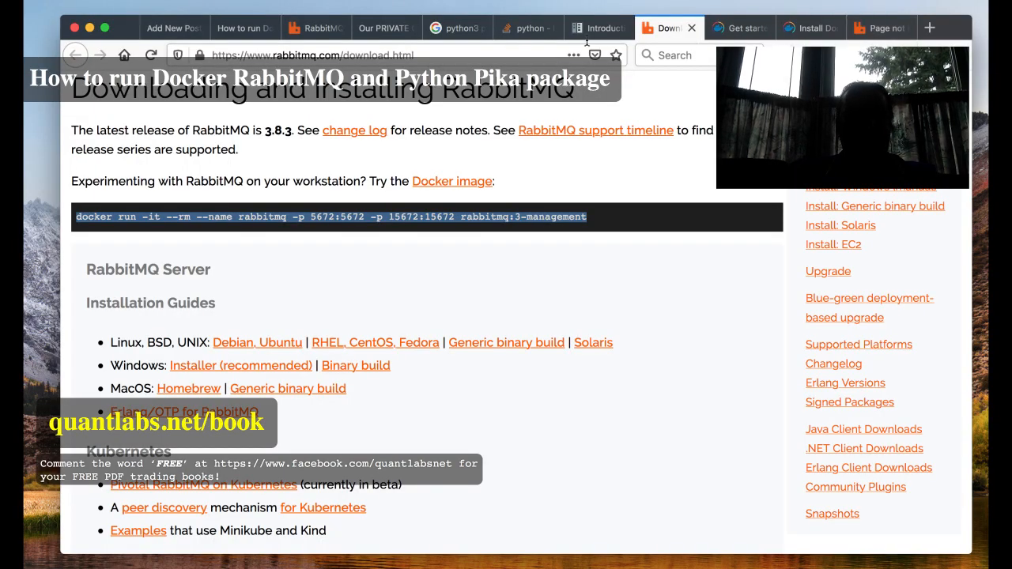
Review the send.py tutorial code with pika highlighted, then return to the terminal output
click(308, 29)
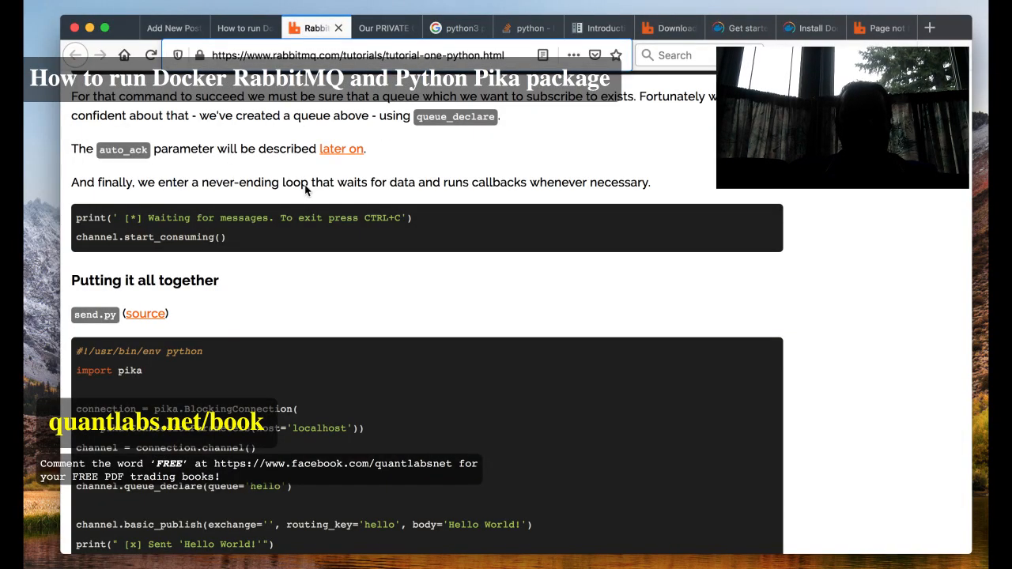
scroll(308, 190, up, 3)
scroll(308, 189, up, 1)
scroll(308, 190, down, 5)
scroll(309, 184, down, 4)
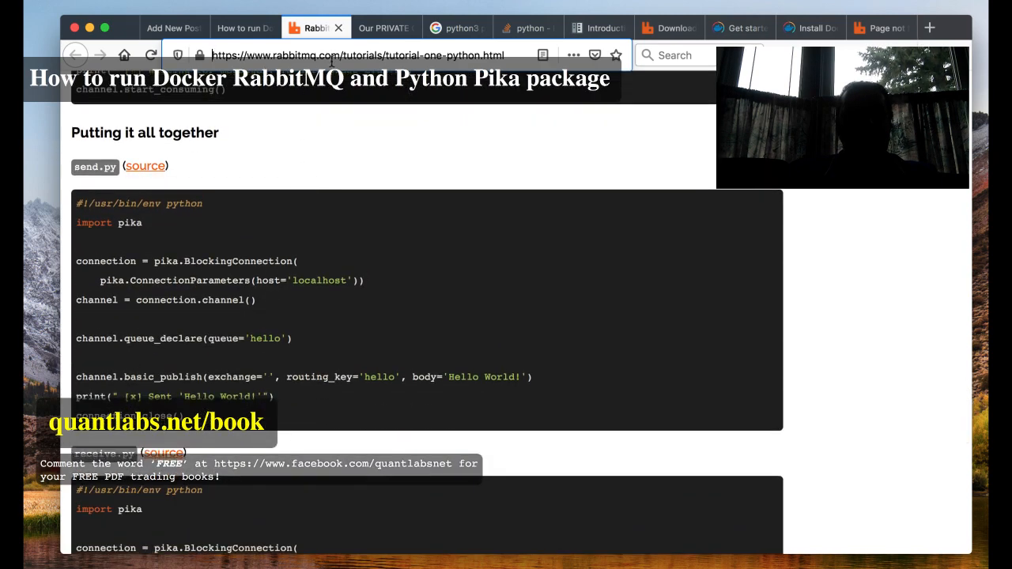
double_click(126, 224)
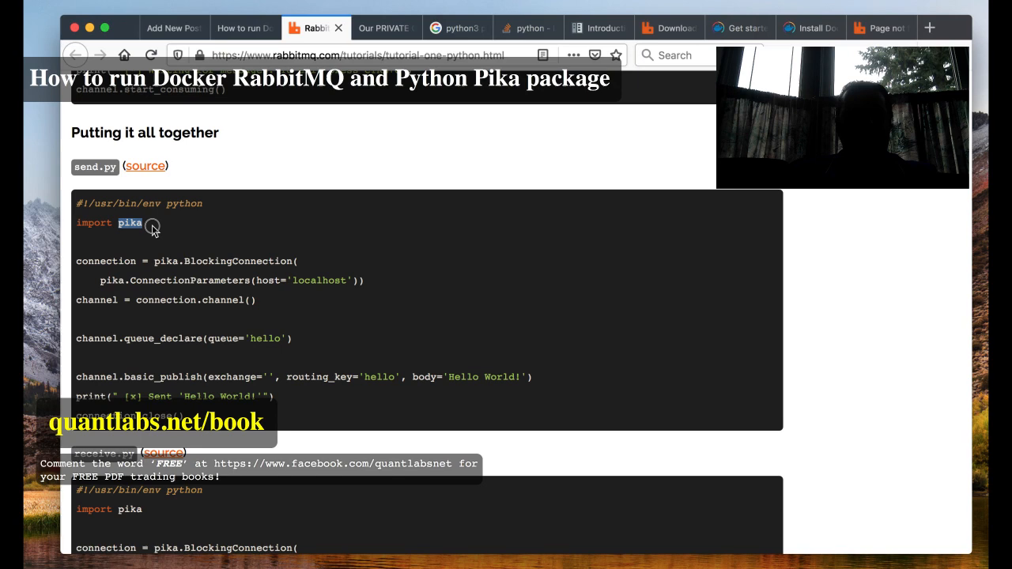
scroll(164, 225, down, 4)
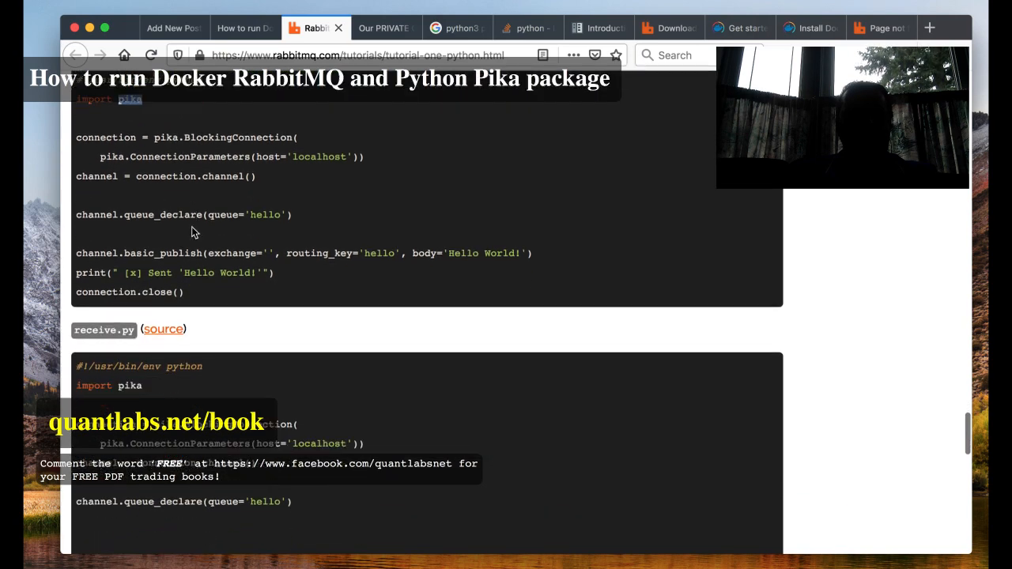
scroll(155, 212, up, 2)
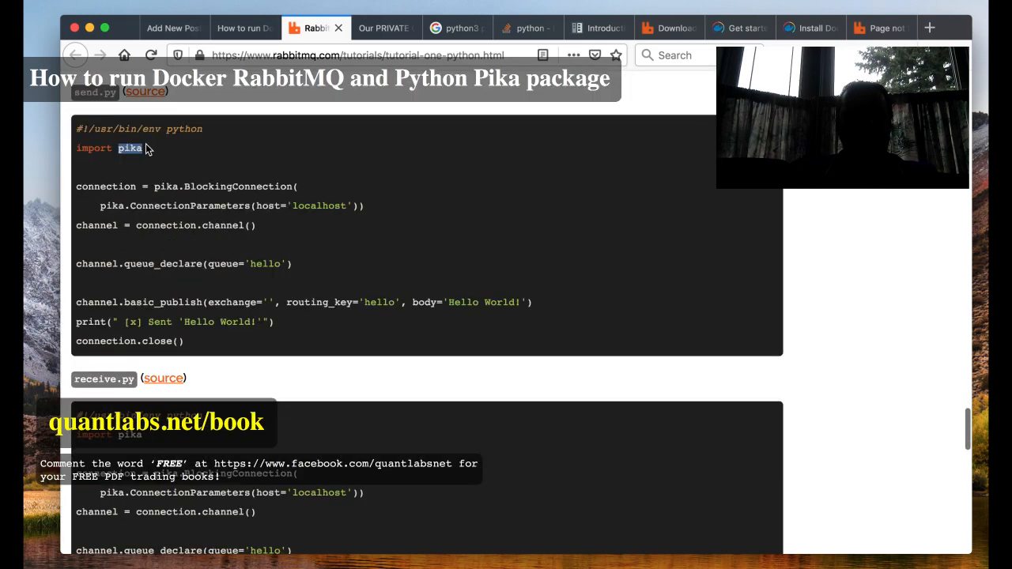
scroll(337, 277, down, 5)
scroll(338, 277, down, 3)
scroll(338, 277, up, 6)
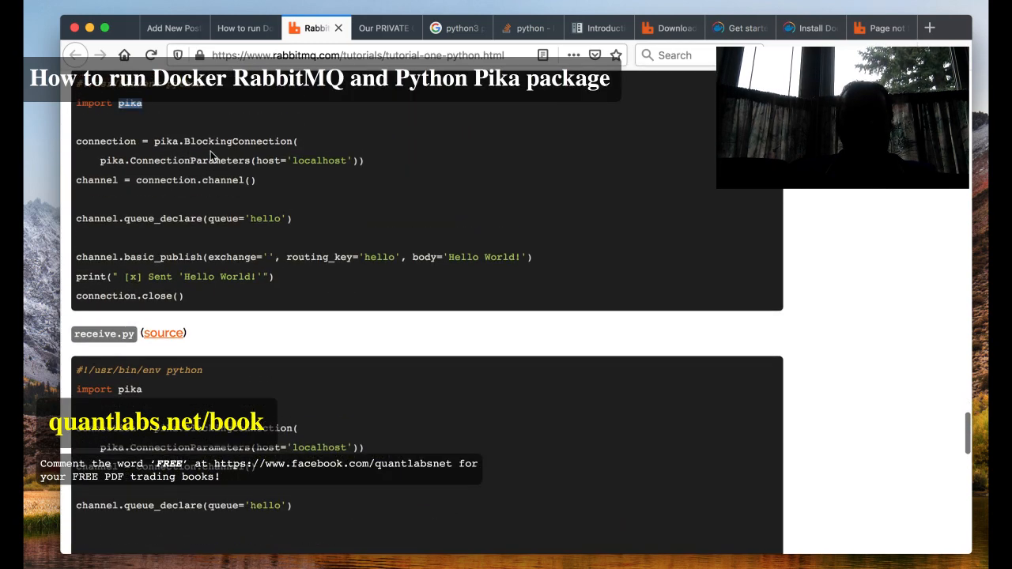
scroll(337, 277, down, 3)
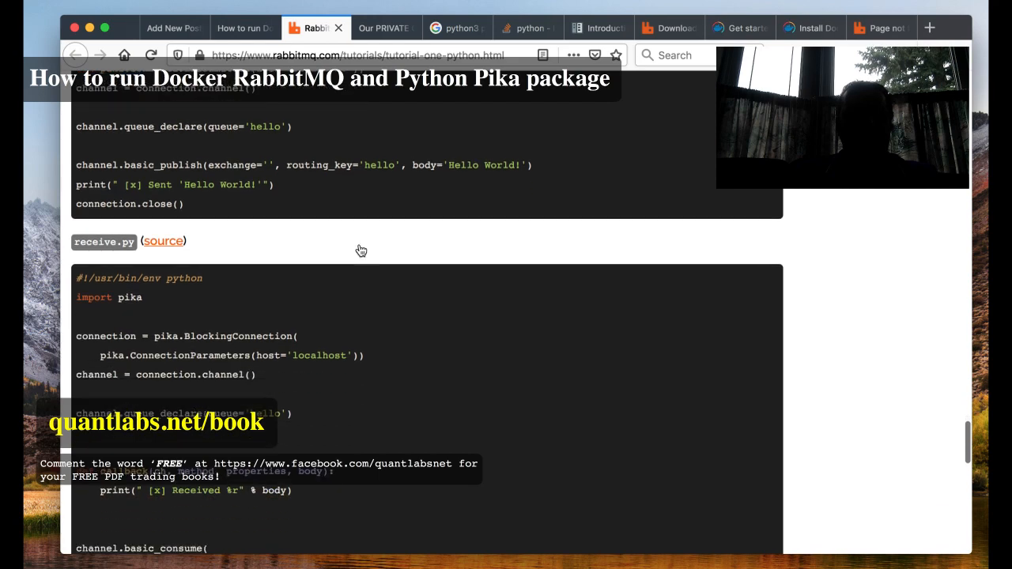
scroll(321, 257, down, 2)
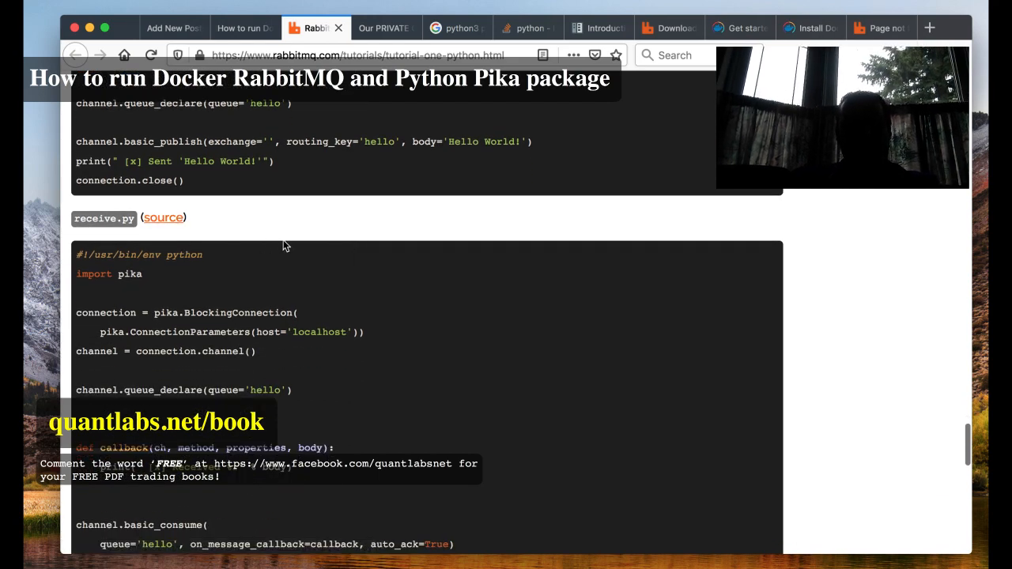
scroll(373, 247, up, 3)
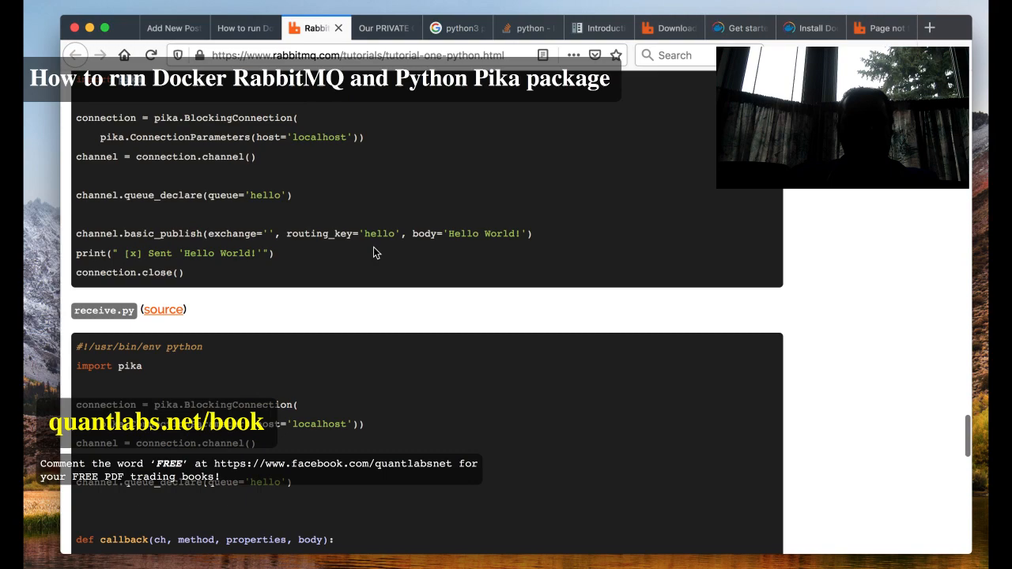
scroll(373, 247, up, 3)
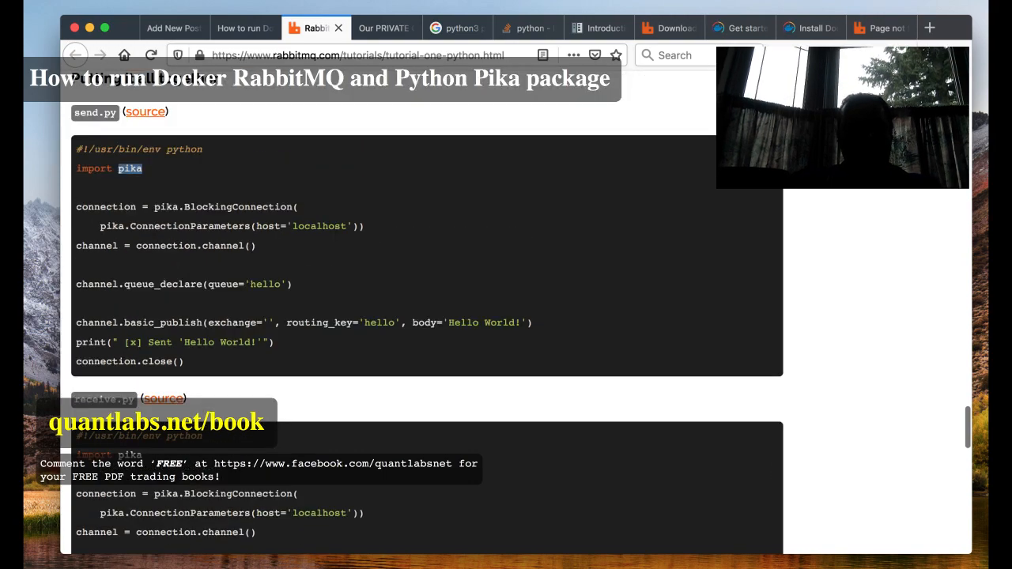
key(super+Tab)
mouse_move(598, 164)
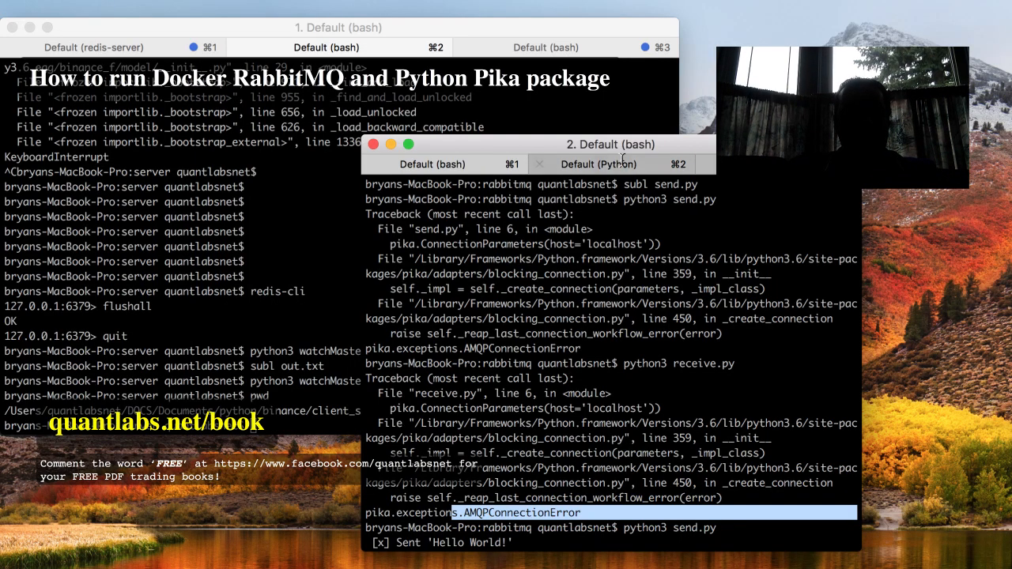
Compare the receive.py Hello World messages with the send.py output across terminal tabs
click(621, 164)
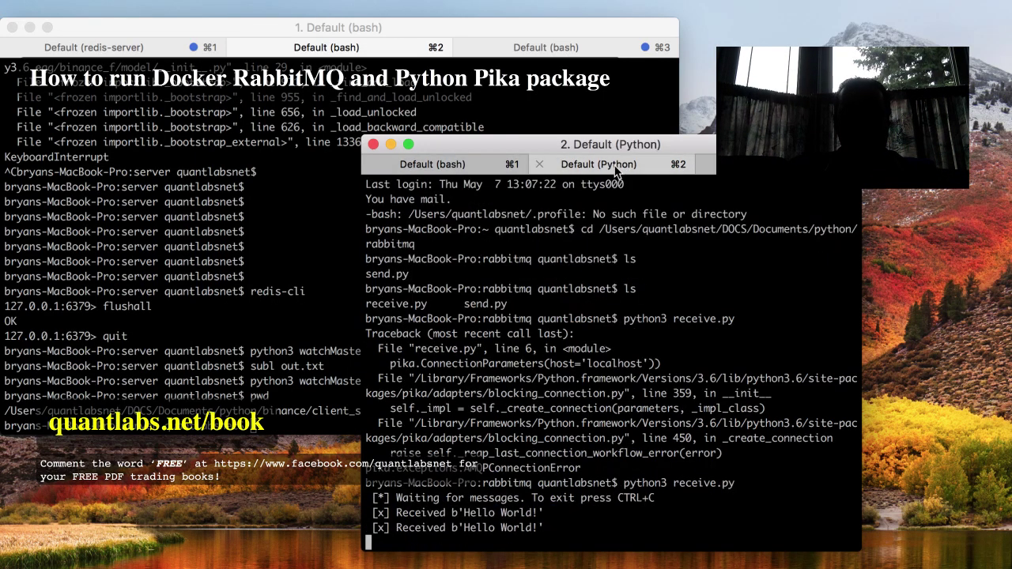
click(444, 166)
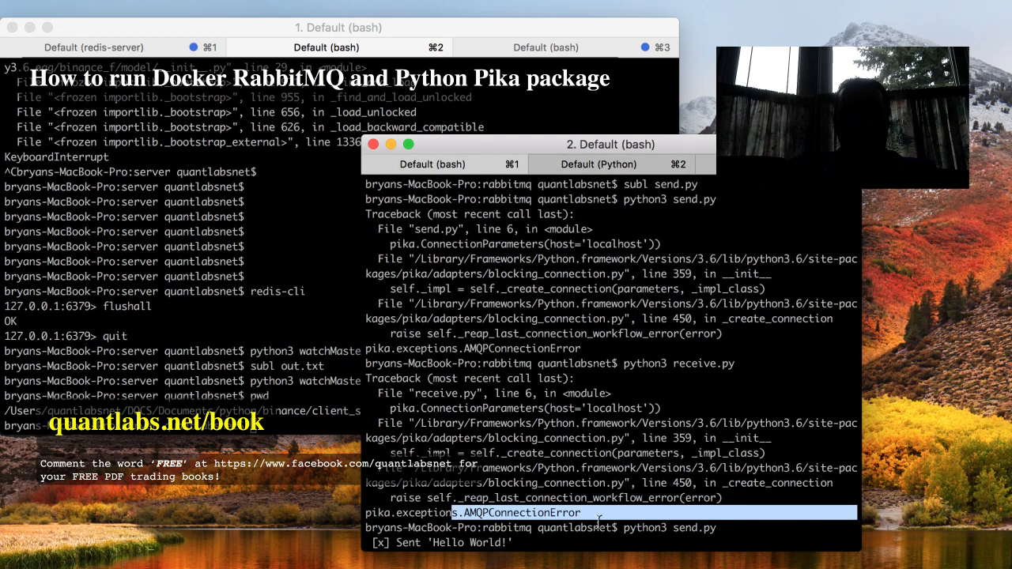
click(598, 163)
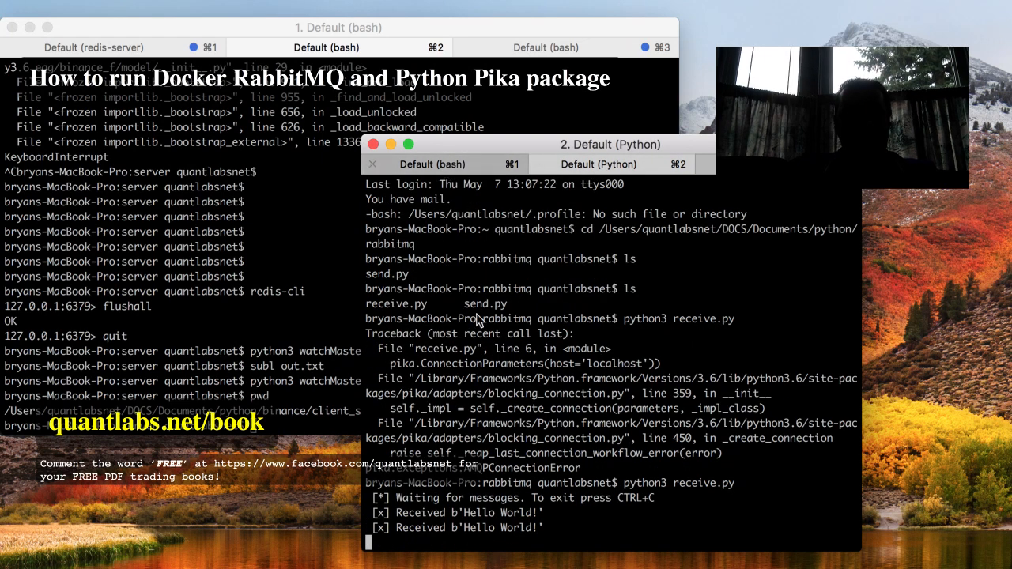
key(super+1)
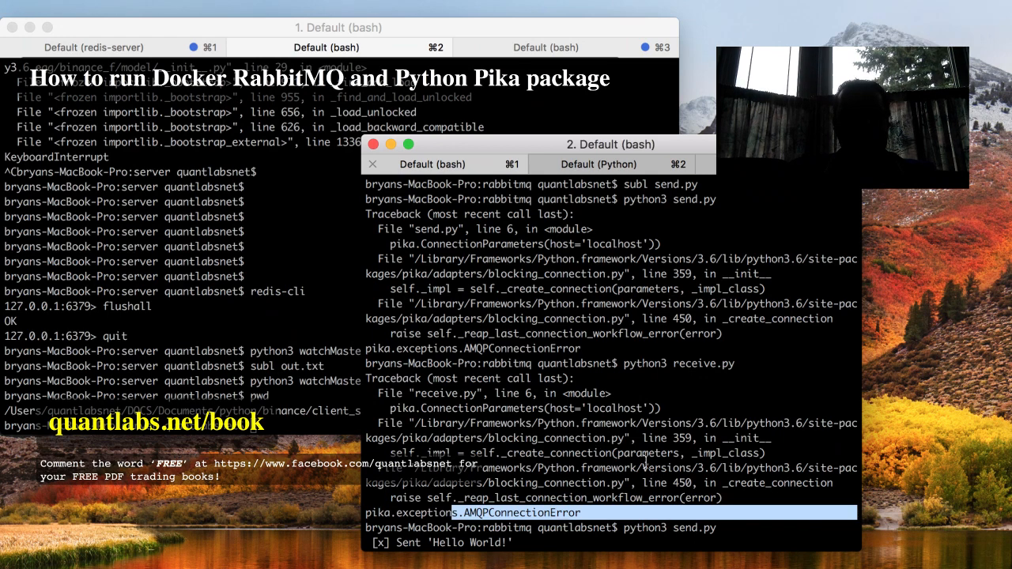
Highlight the AMQPConnectionError message, then return to the RabbitMQ tutorial page
click(583, 462)
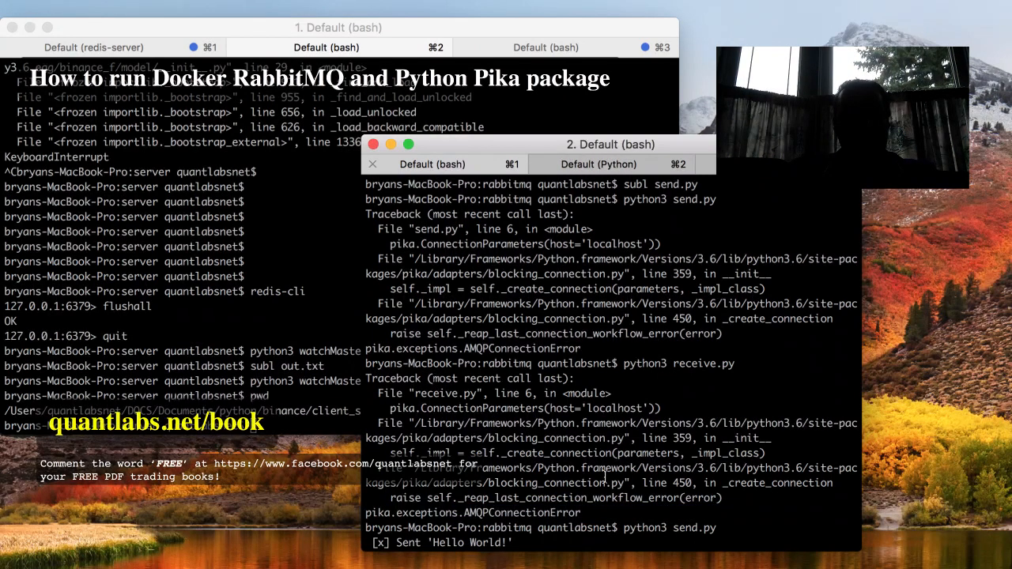
drag(461, 514, 600, 512)
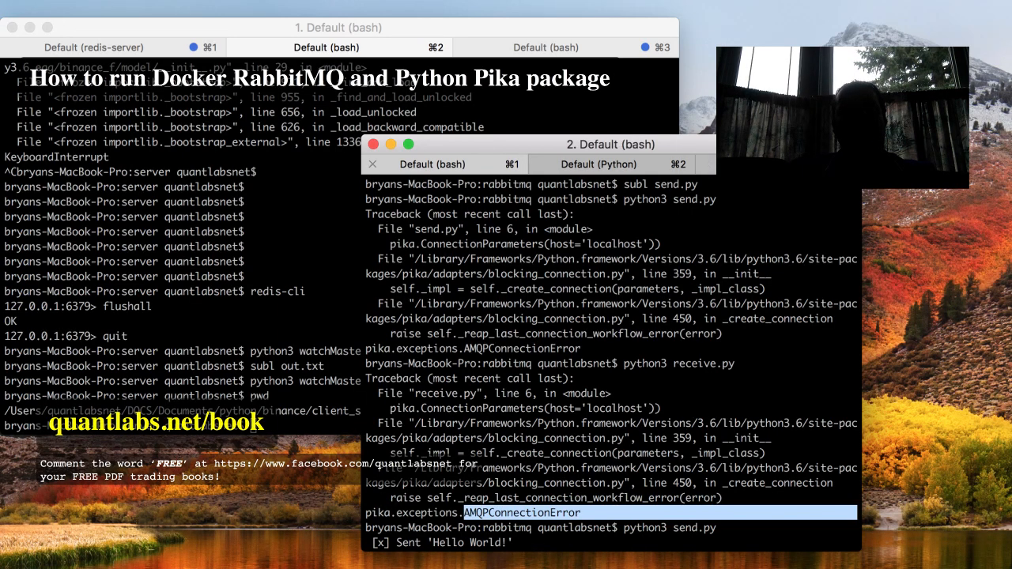
key(super+Tab)
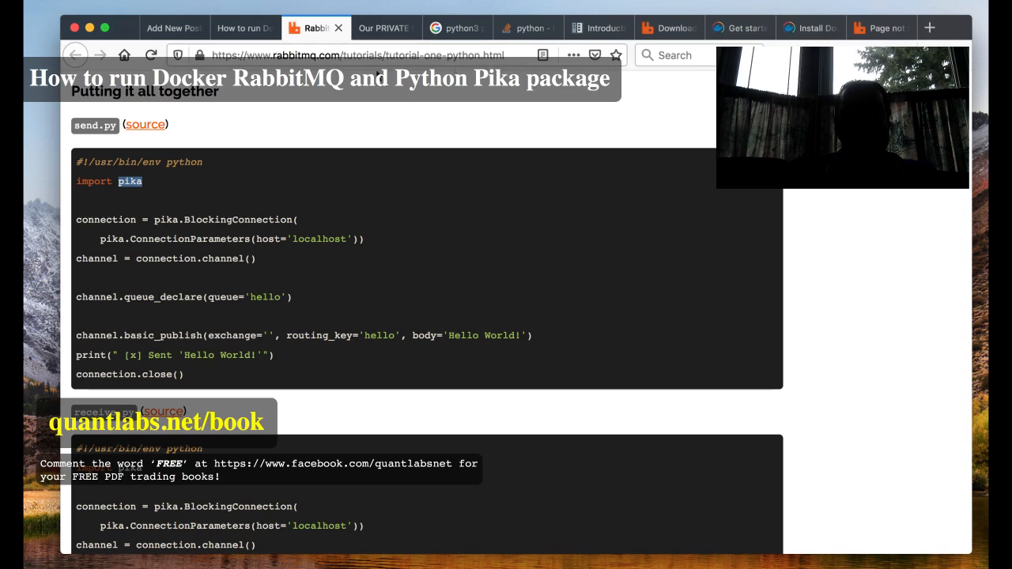
Highlight the Docker image sentence and docker run command on the RabbitMQ download page
click(667, 28)
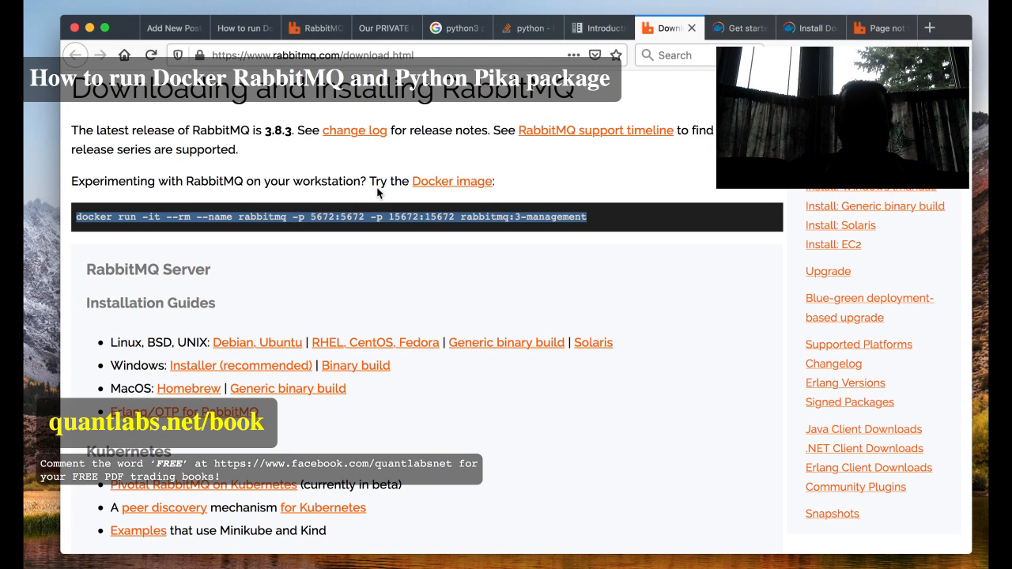
drag(370, 181, 498, 183)
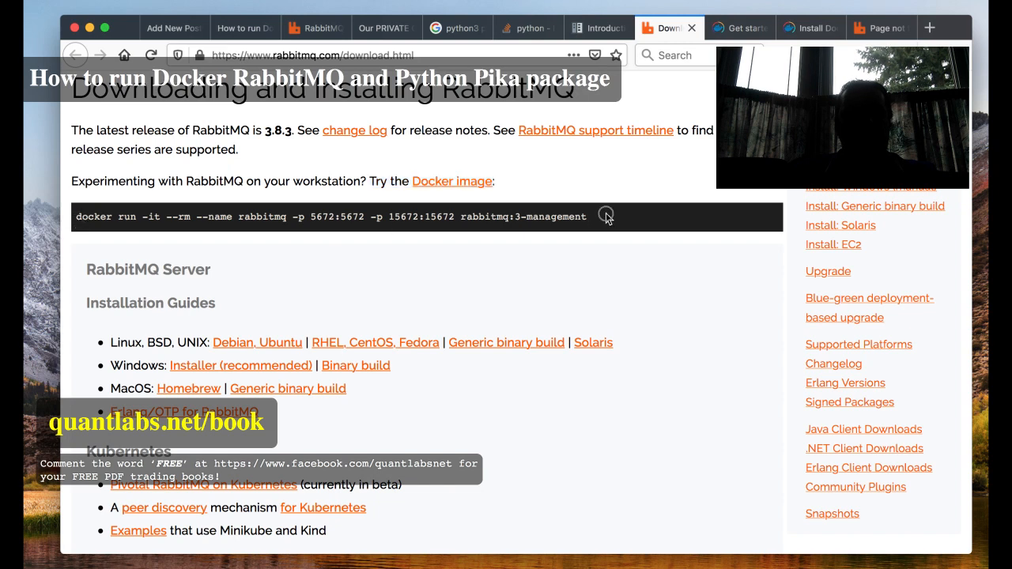
drag(589, 217, 76, 217)
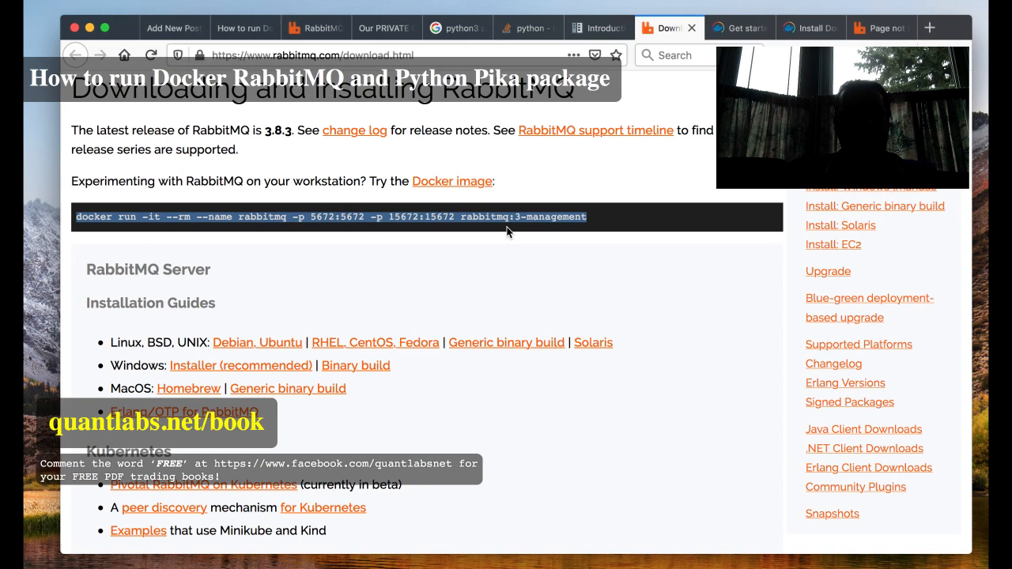
click(622, 212)
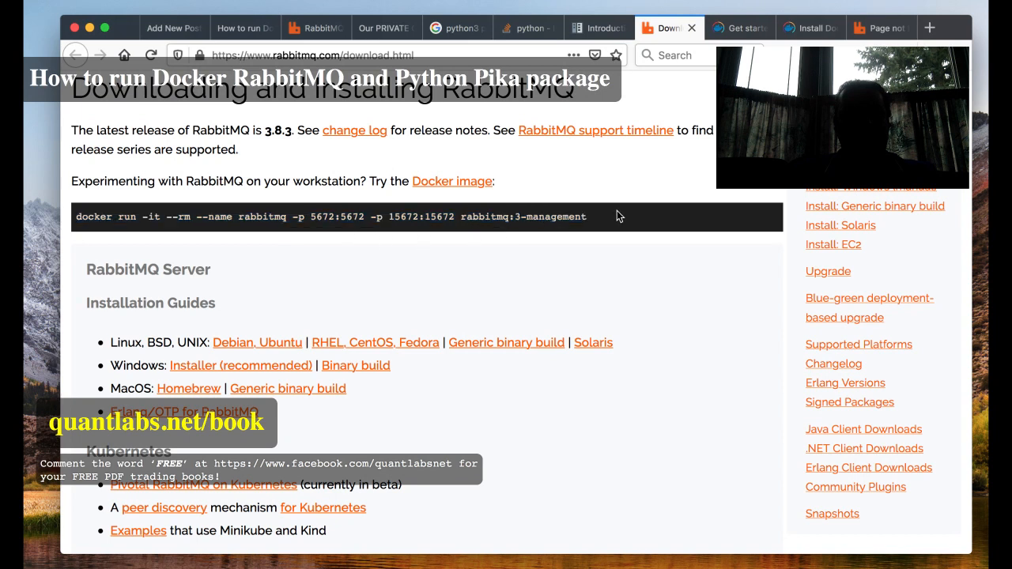
drag(588, 217, 76, 216)
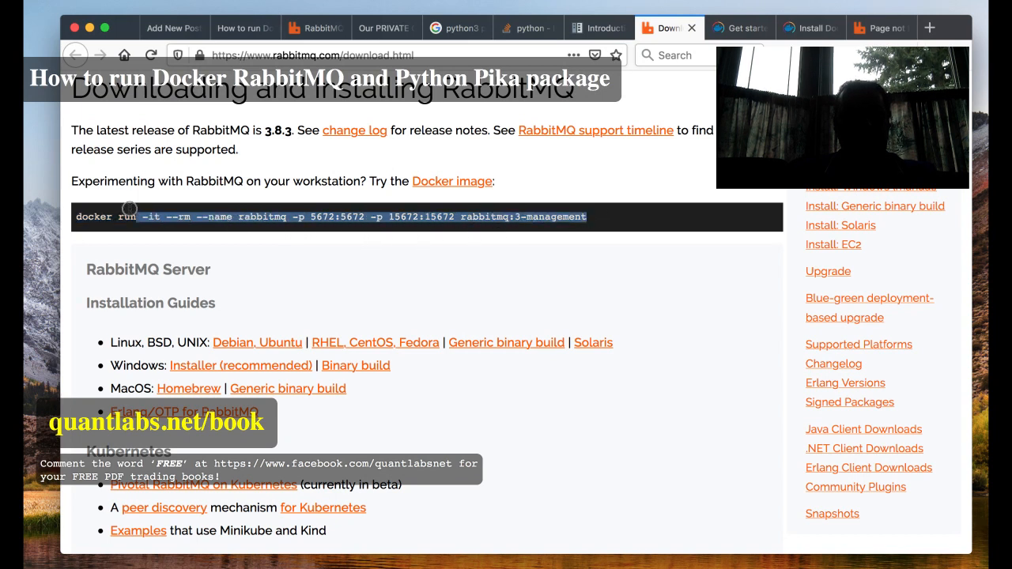
scroll(262, 230, down, 1)
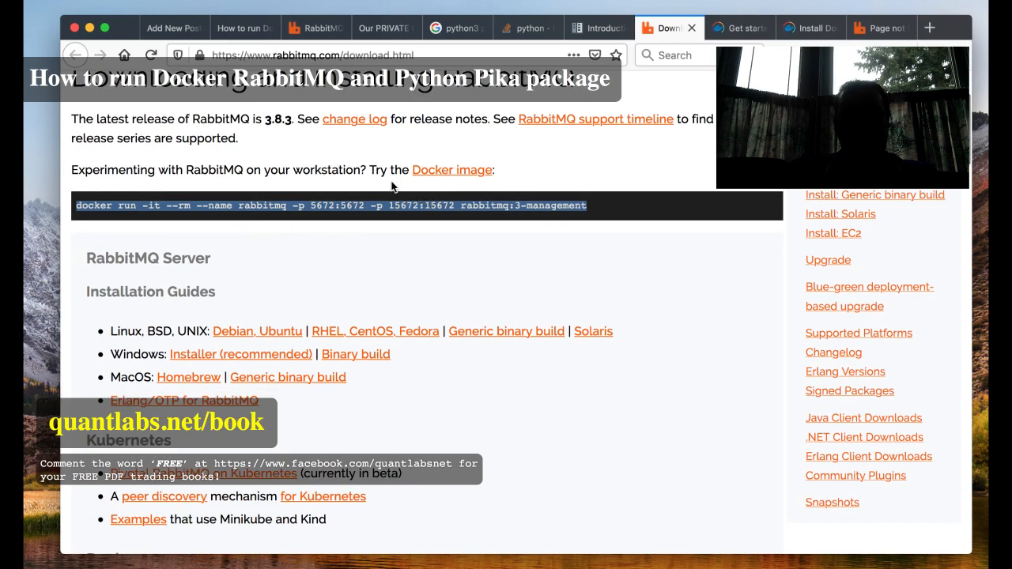
Highlight the full docker run command with its lead-in text, then return to the terminals
drag(184, 169, 264, 170)
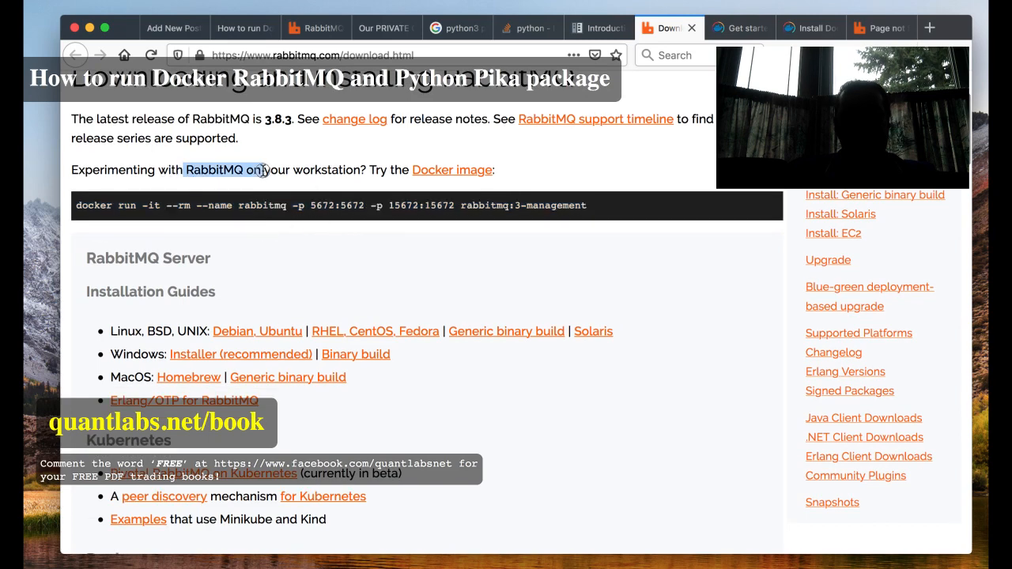
click(586, 194)
drag(589, 205, 68, 118)
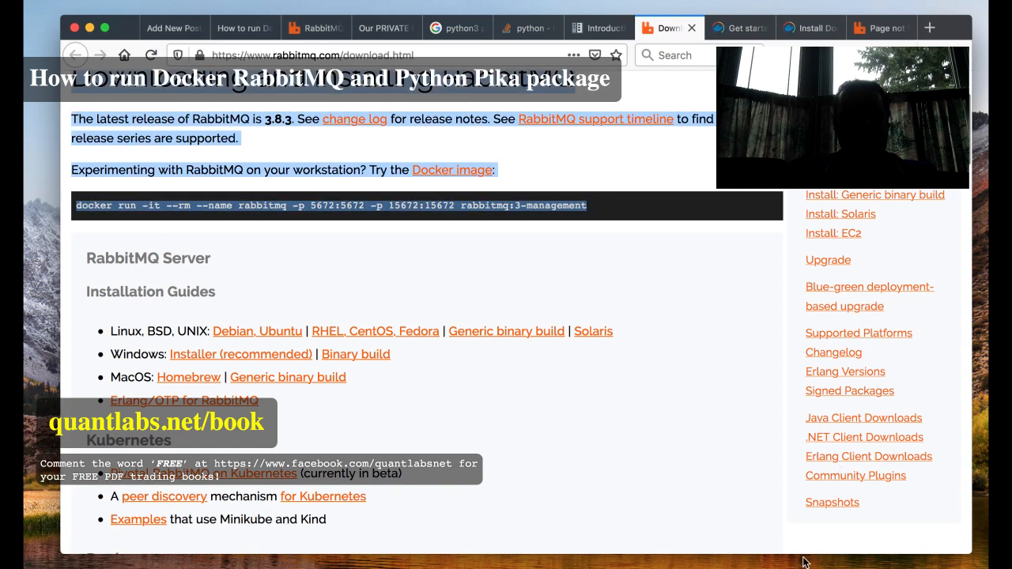
key(super+Tab)
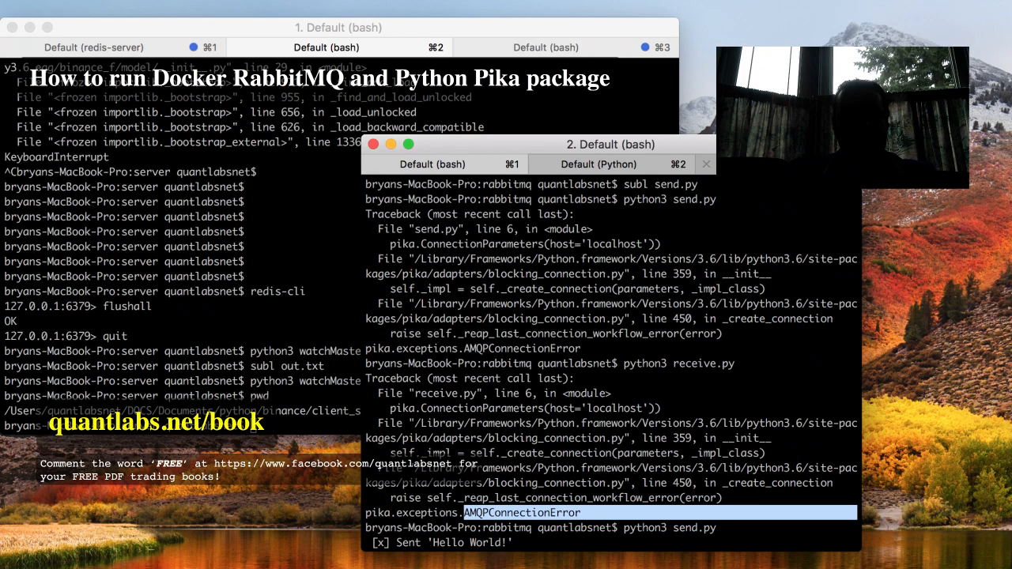
click(642, 378)
scroll(642, 378, up, 5)
scroll(632, 380, up, 5)
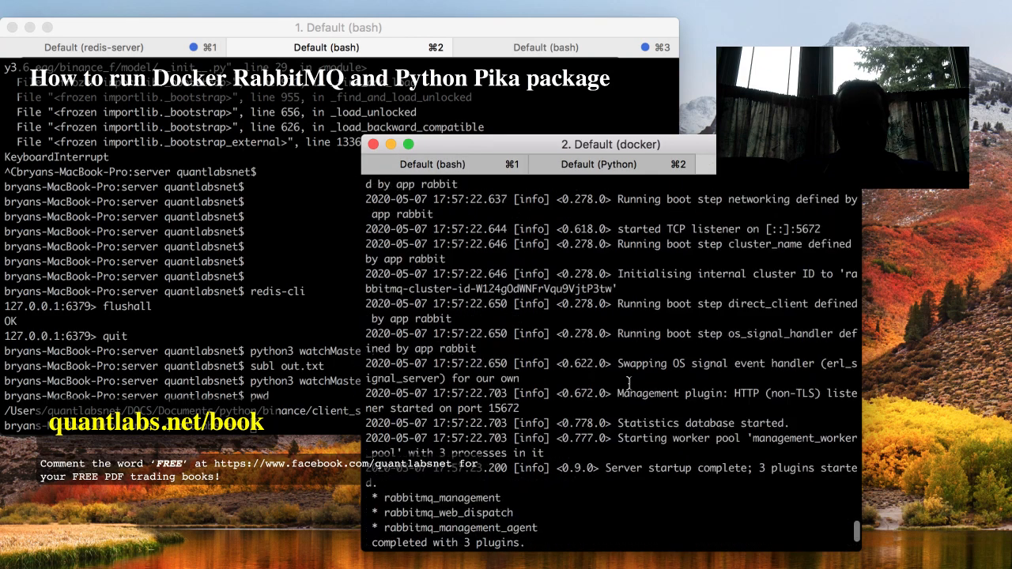
scroll(628, 384, up, 5)
scroll(629, 383, up, 5)
scroll(628, 383, up, 5)
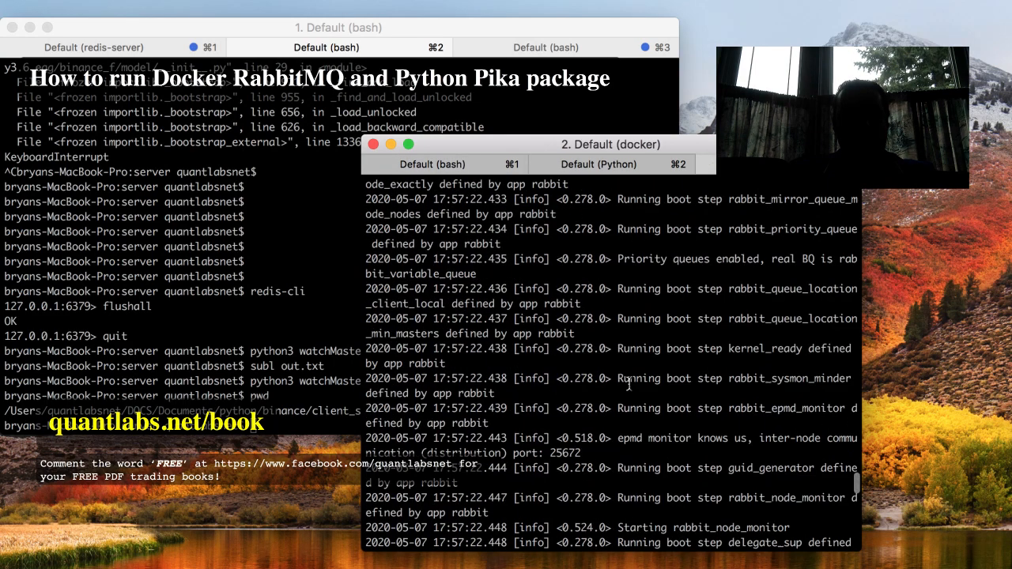
scroll(628, 383, up, 5)
scroll(628, 383, up, 5)
scroll(628, 383, up, 5)
scroll(628, 383, up, 5)
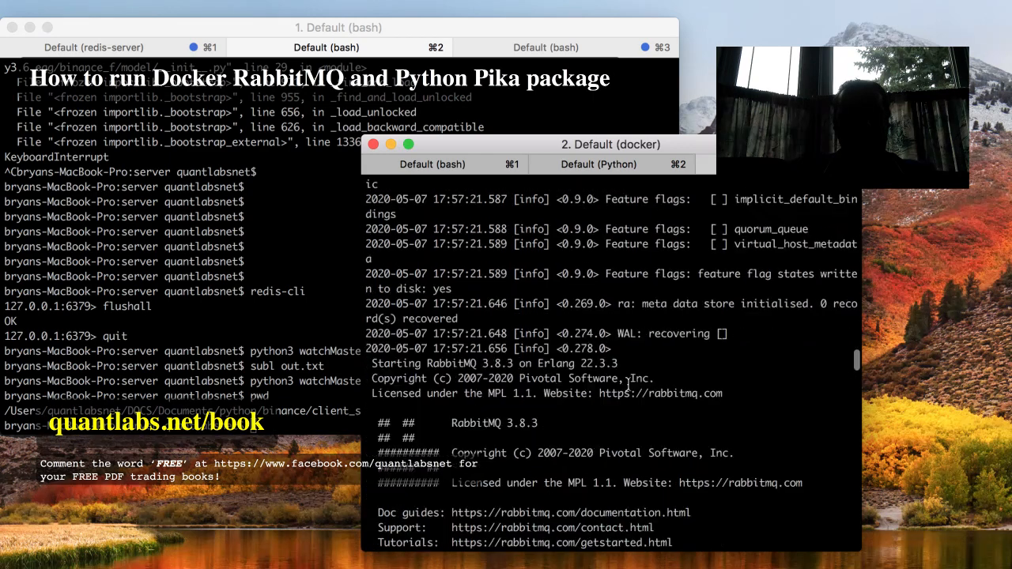
scroll(628, 384, up, 3)
scroll(628, 383, down, 2)
scroll(628, 383, down, 2)
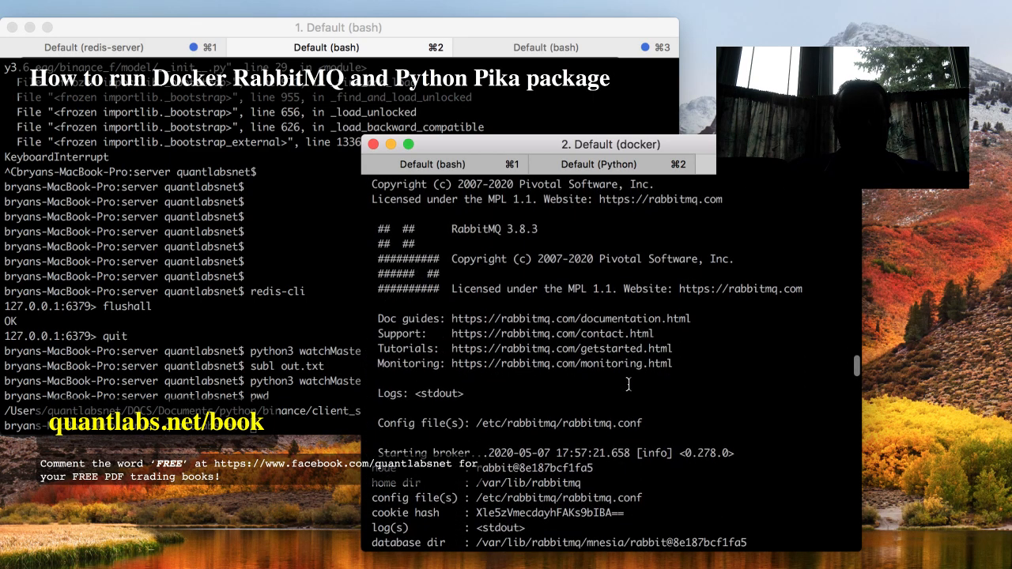
scroll(635, 407, up, 5)
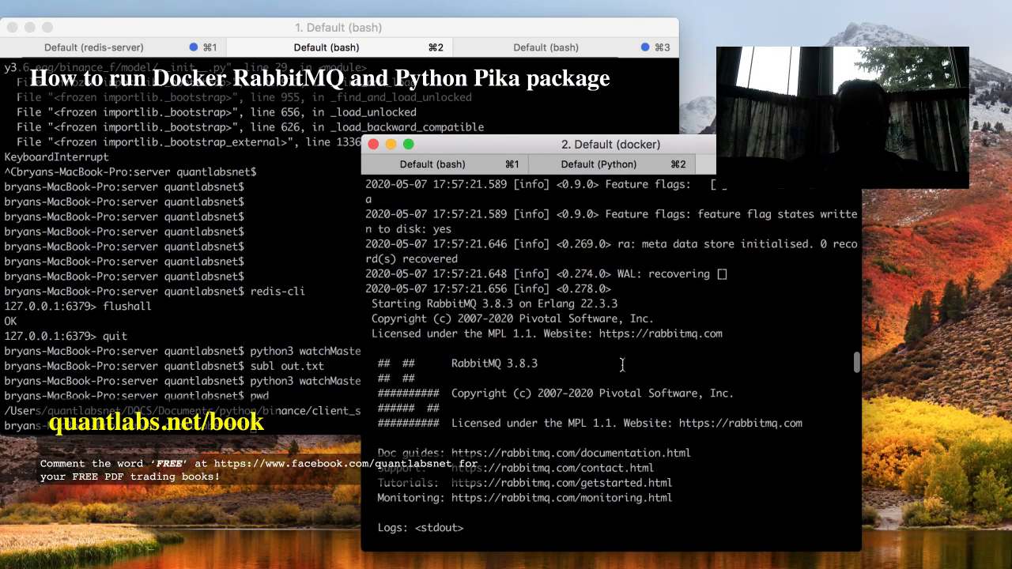
scroll(620, 365, up, 4)
scroll(858, 294, up, 5)
scroll(830, 294, up, 5)
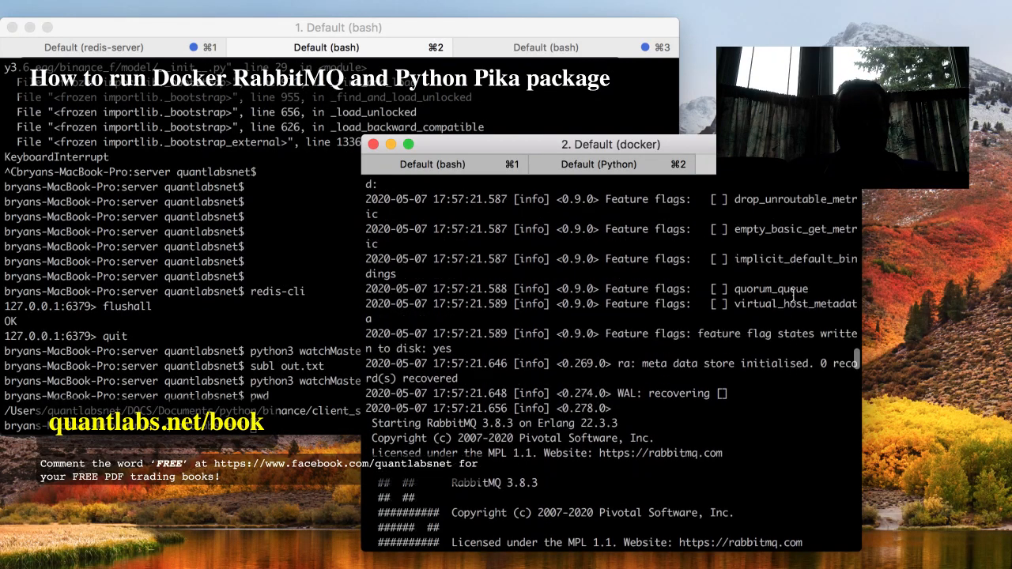
scroll(806, 294, up, 8)
scroll(790, 294, up, 8)
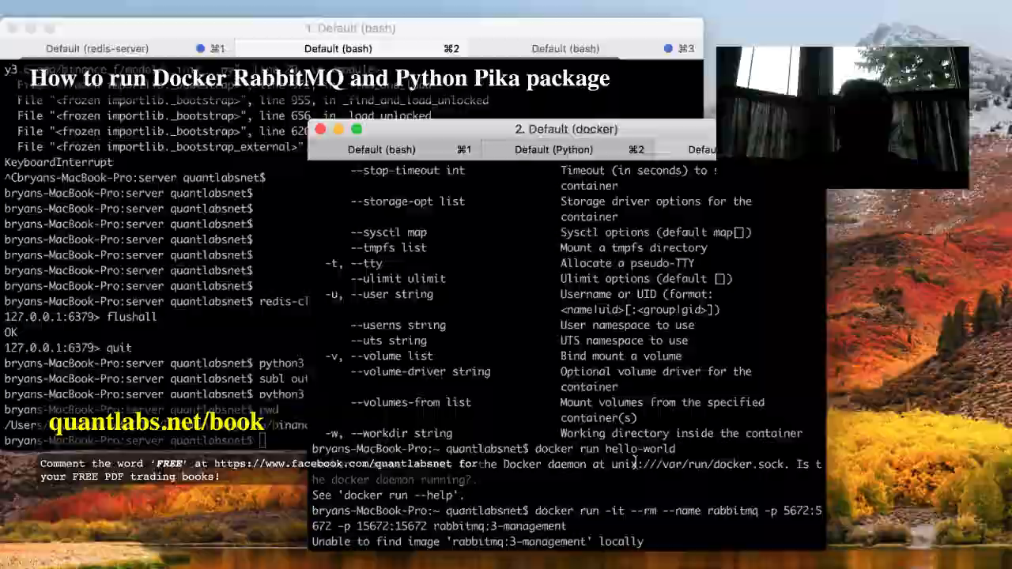
drag(537, 448, 676, 449)
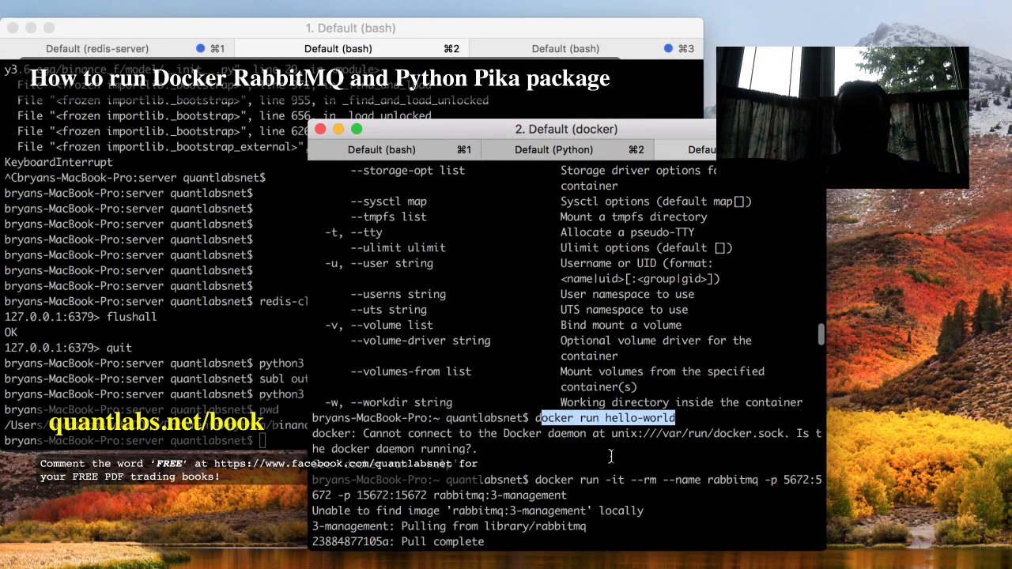
click(530, 412)
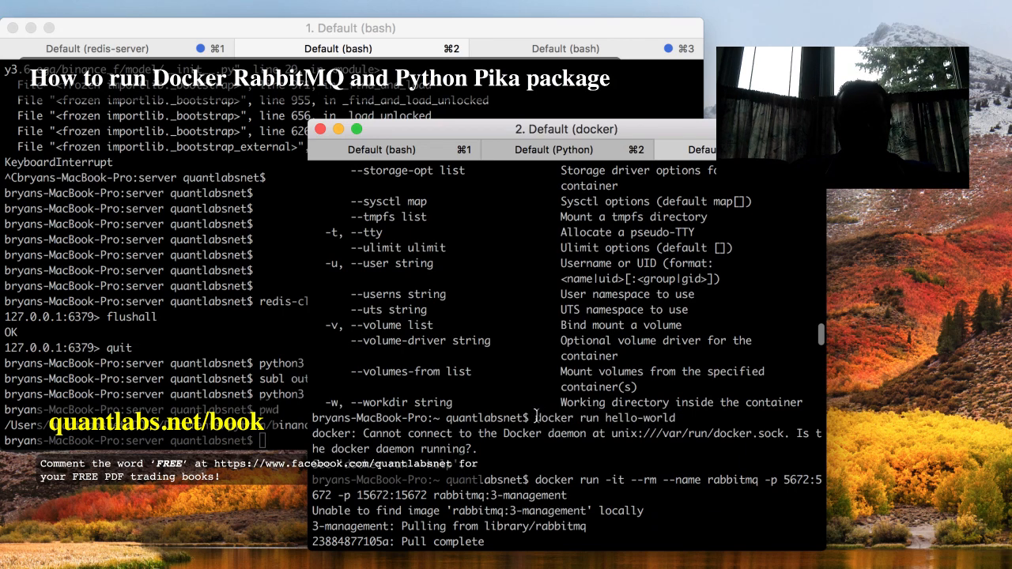
drag(531, 448, 686, 470)
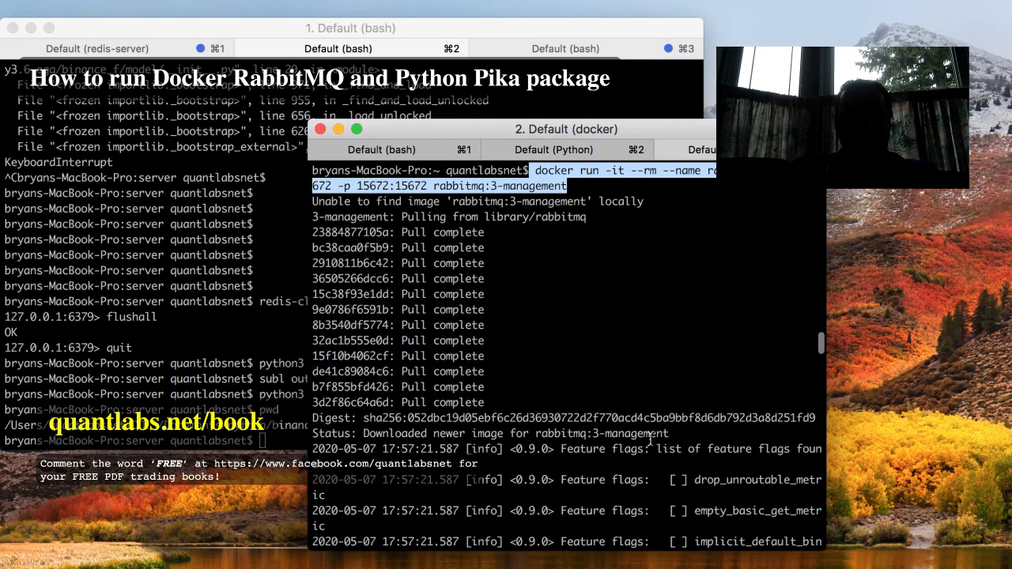
drag(363, 401, 670, 419)
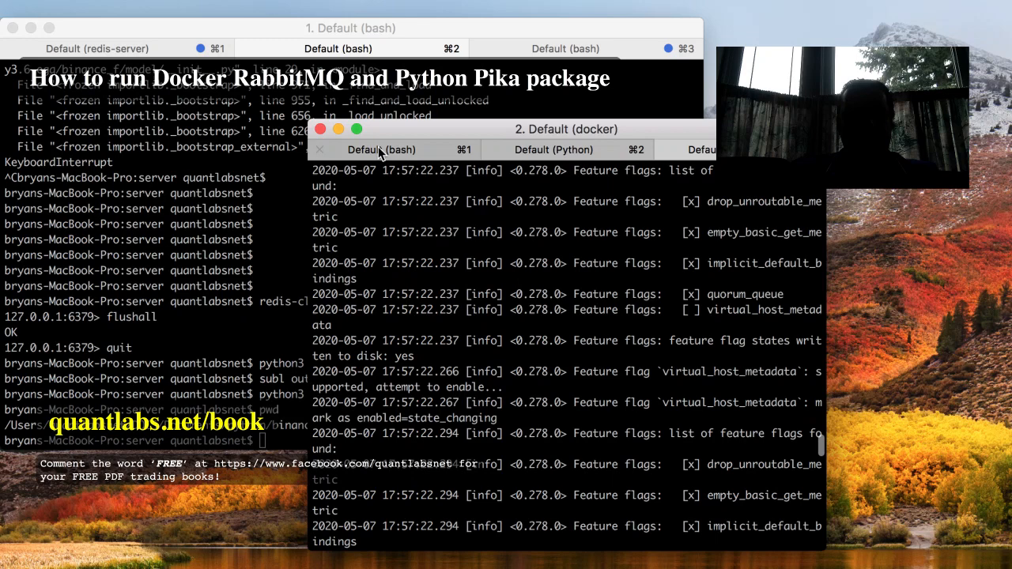
click(548, 150)
click(547, 150)
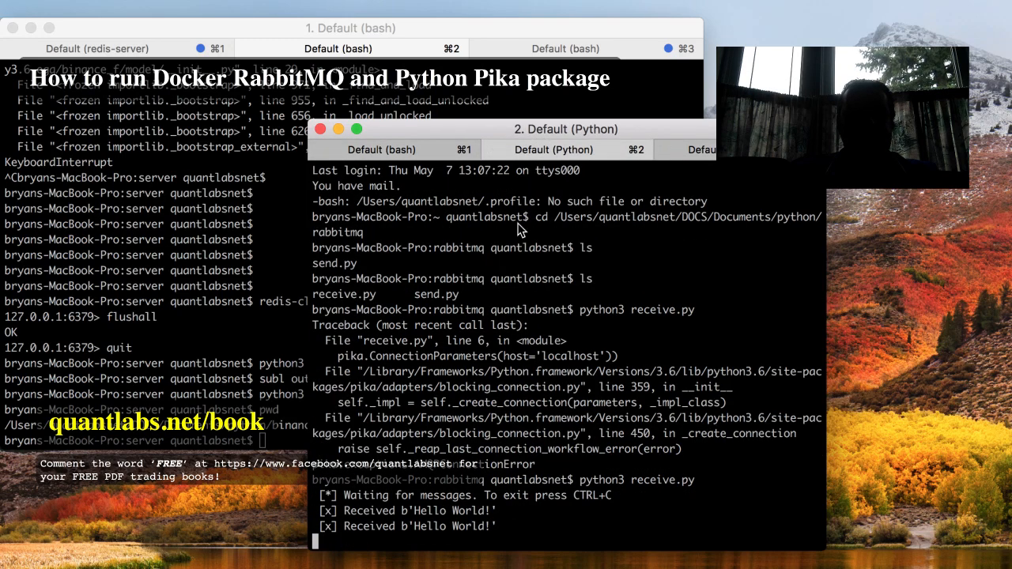
click(390, 150)
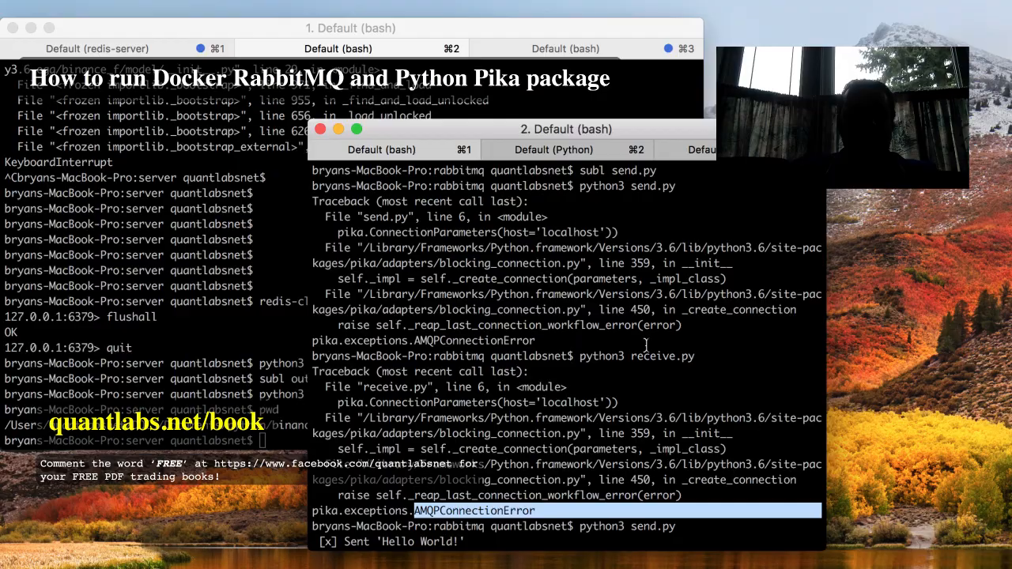
click(853, 283)
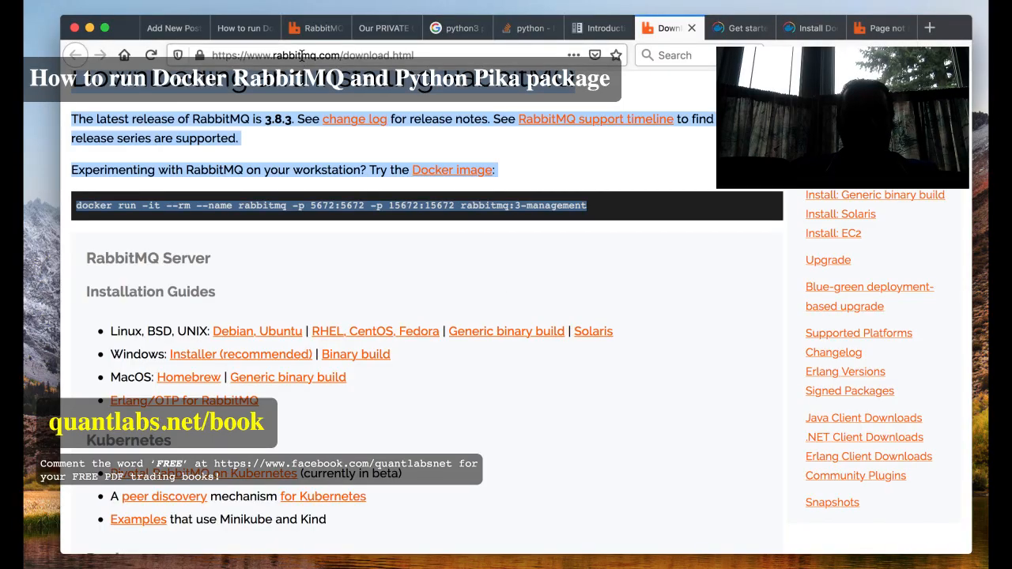
Highlight the ConnectionParameters localhost call in send.py on the tutorial page
click(315, 29)
scroll(404, 298, down, 3)
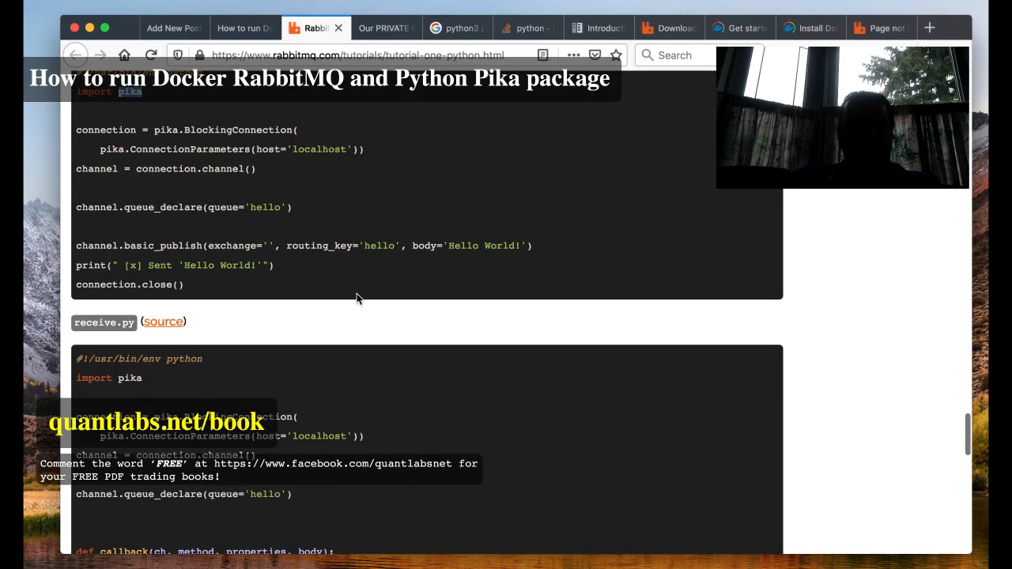
scroll(261, 281, down, 1)
scroll(251, 276, up, 2)
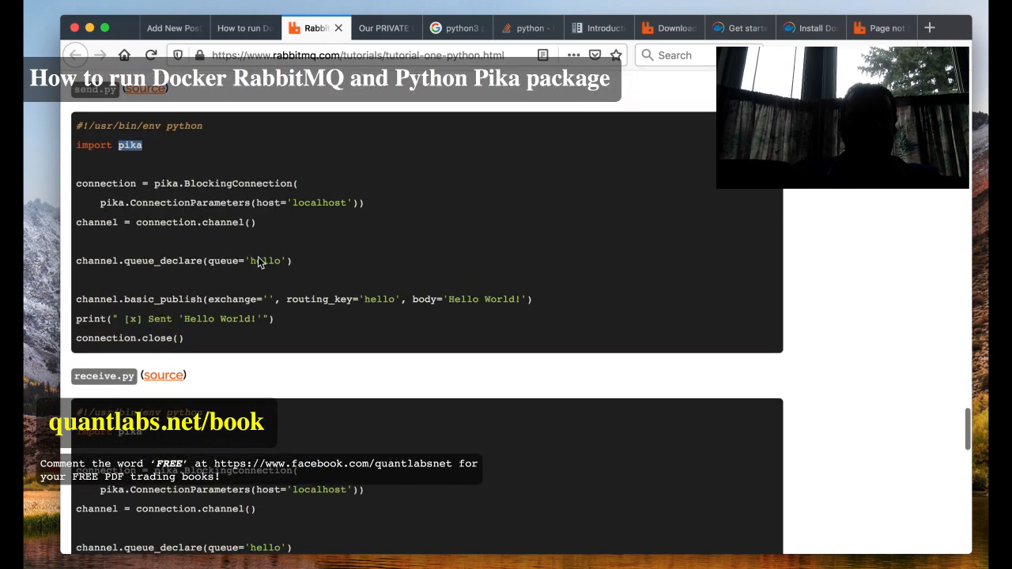
scroll(261, 265, down, 1)
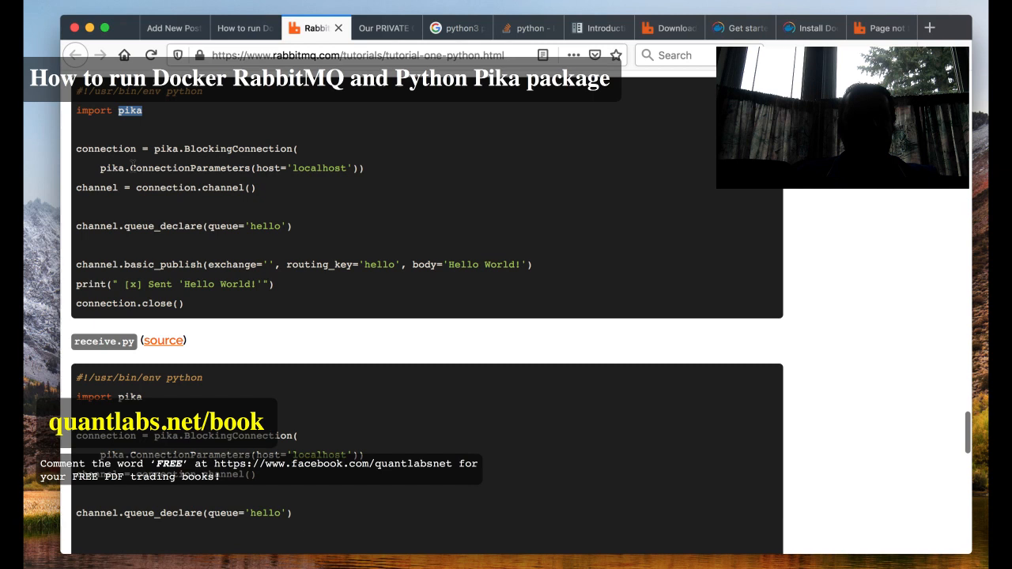
drag(129, 167, 366, 168)
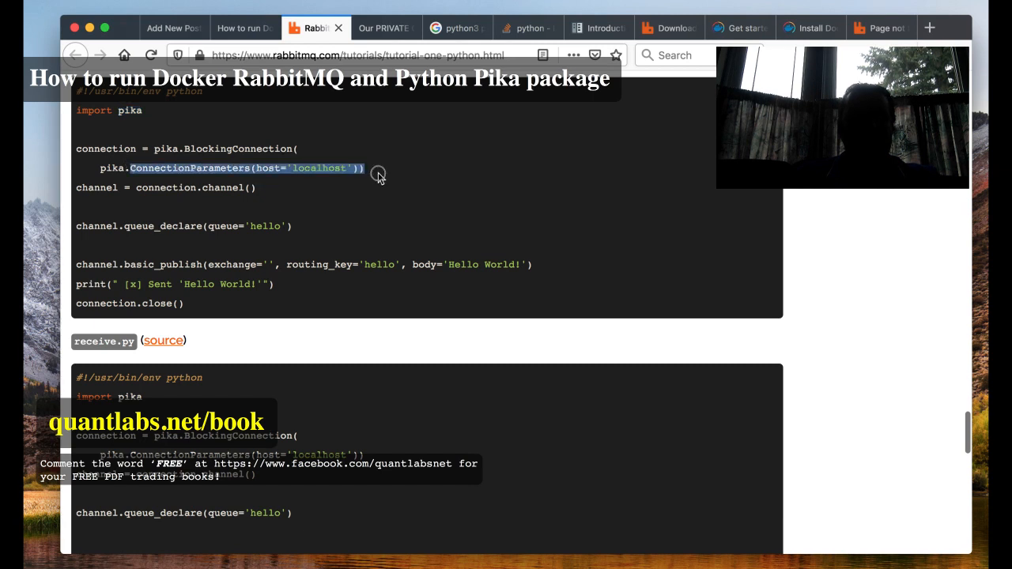
click(345, 188)
drag(291, 167, 353, 168)
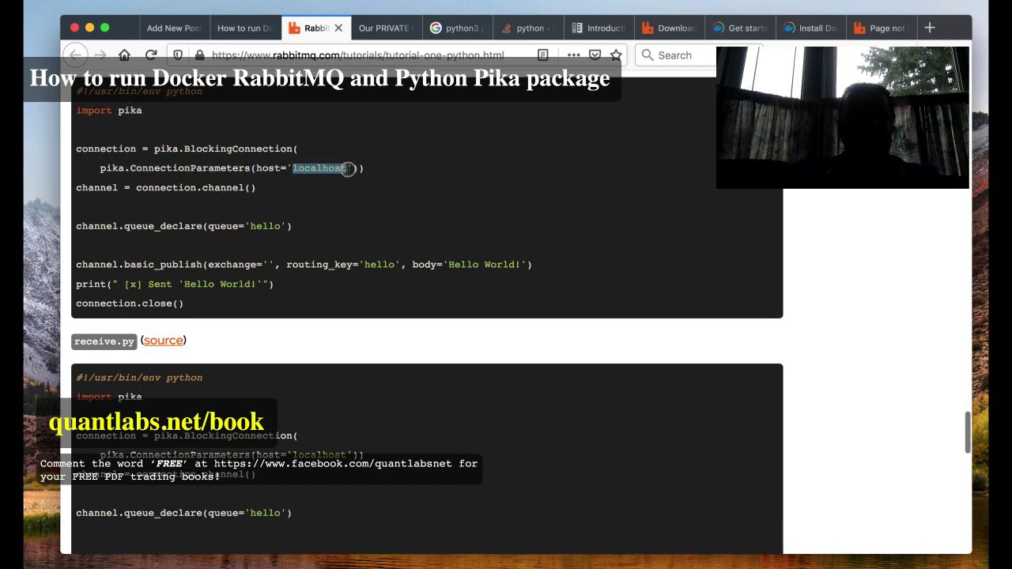
scroll(354, 197, down, 1)
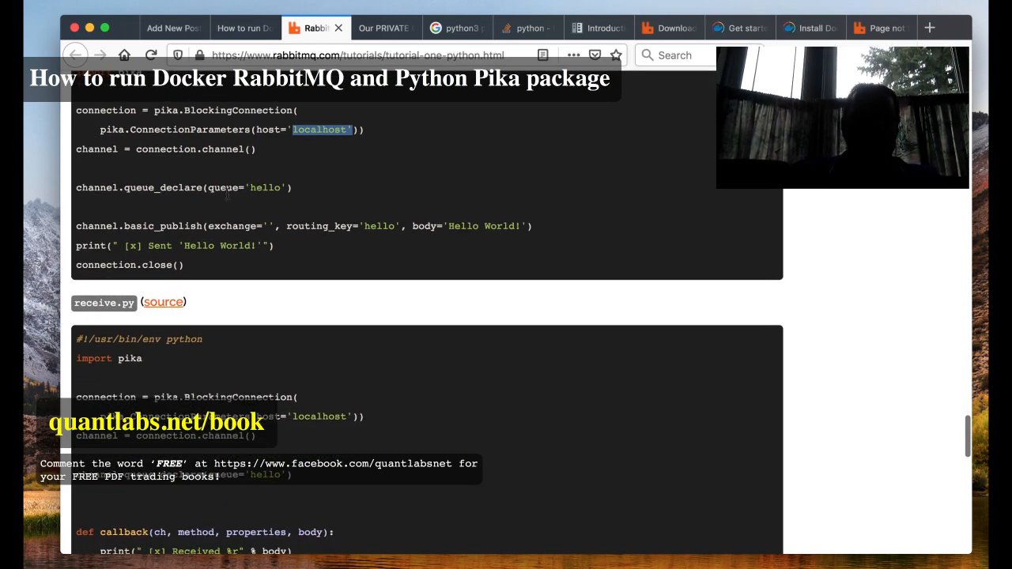
Highlight the basic_publish line in send.py, then the whole receive.py code block
mouse_move(293, 188)
mouse_down()
mouse_move(270, 192)
mouse_move(286, 188)
mouse_up()
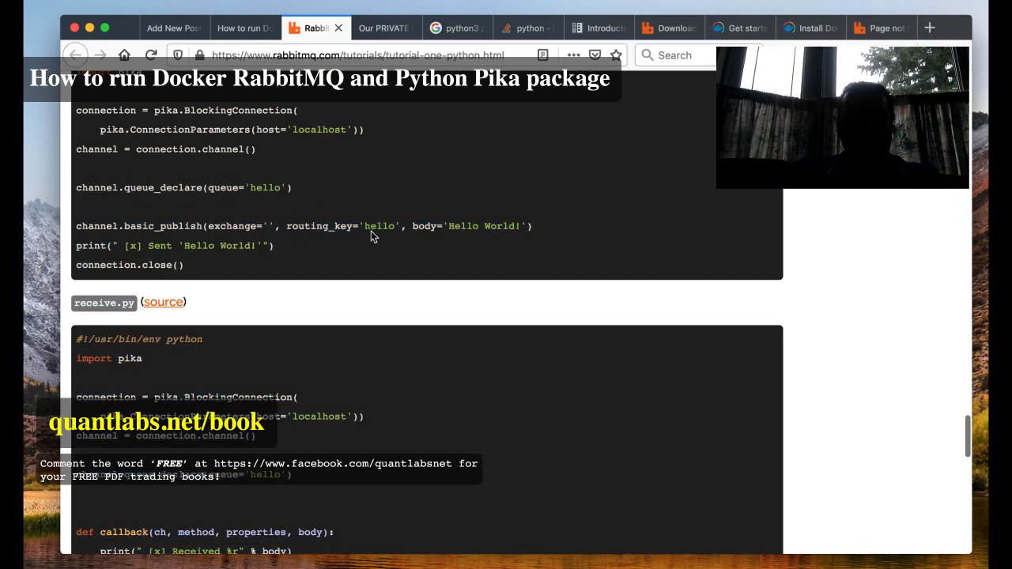
scroll(371, 231, down, 2)
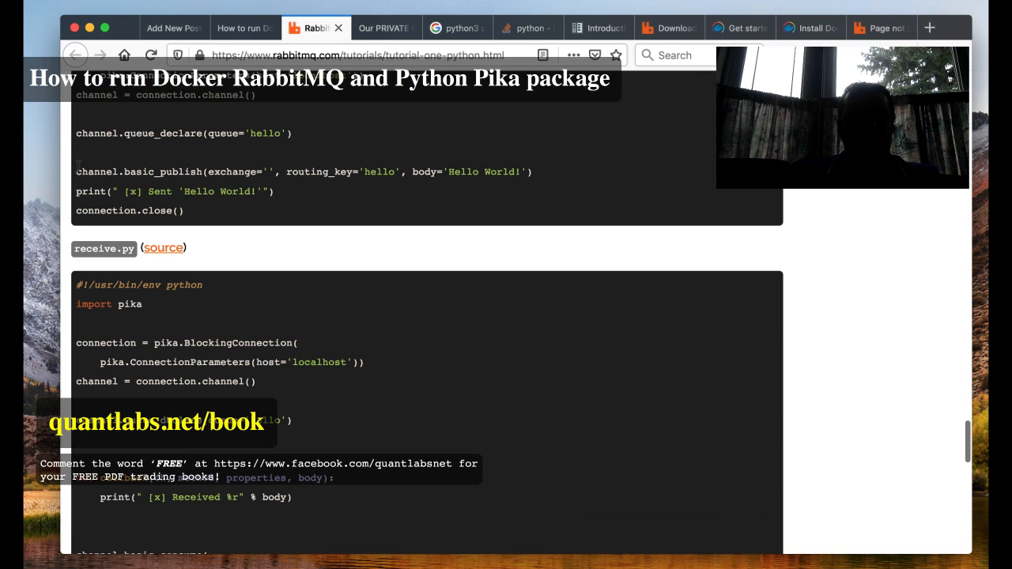
drag(76, 172, 534, 172)
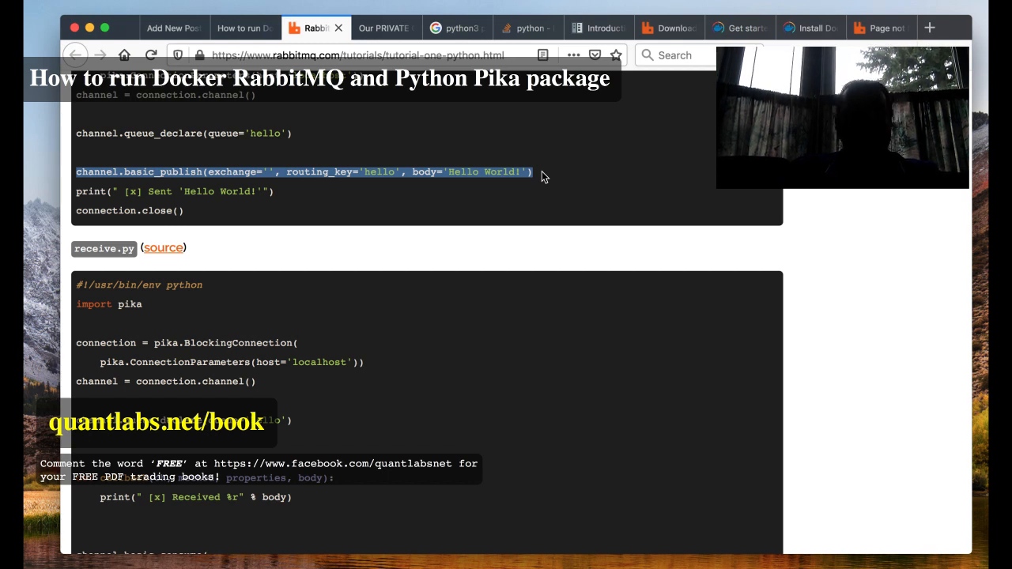
scroll(338, 173, down, 1)
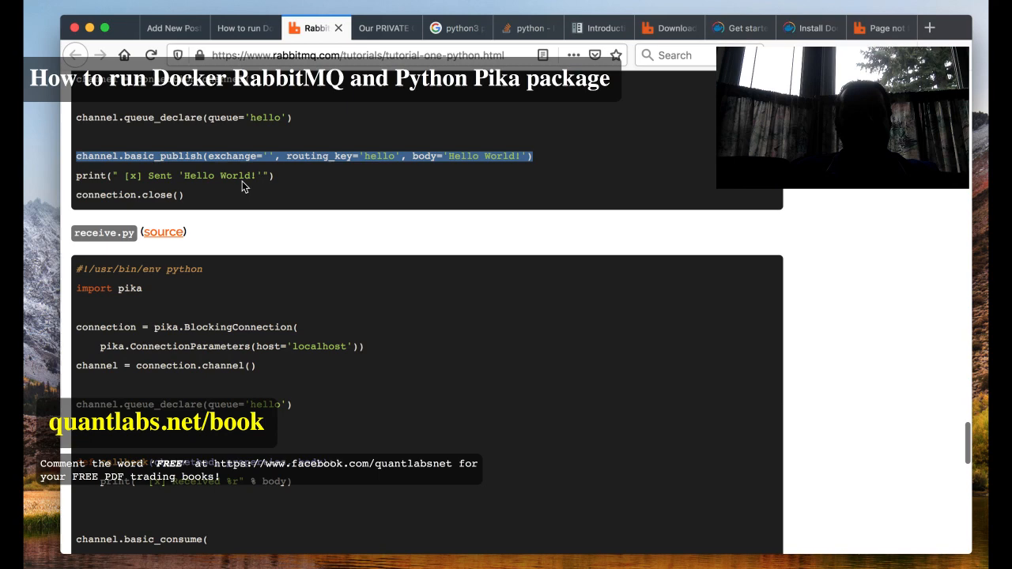
click(224, 177)
drag(282, 175, 67, 158)
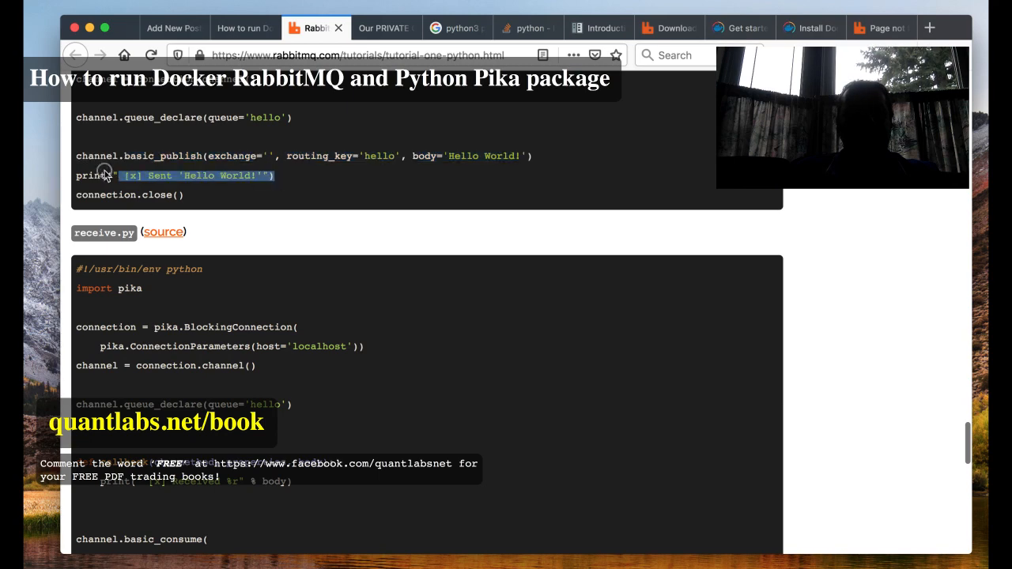
scroll(291, 182, down, 3)
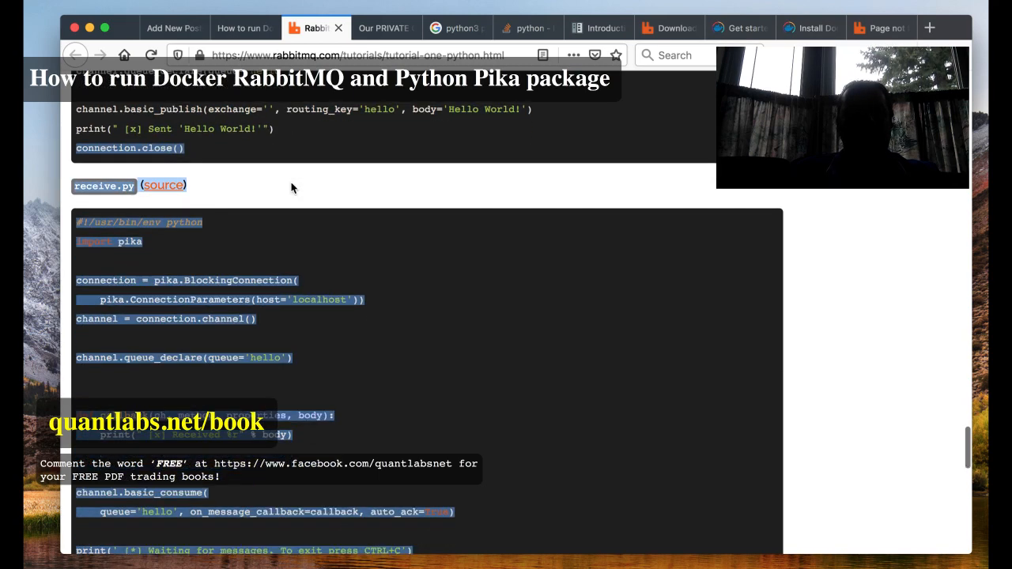
scroll(406, 264, down, 2)
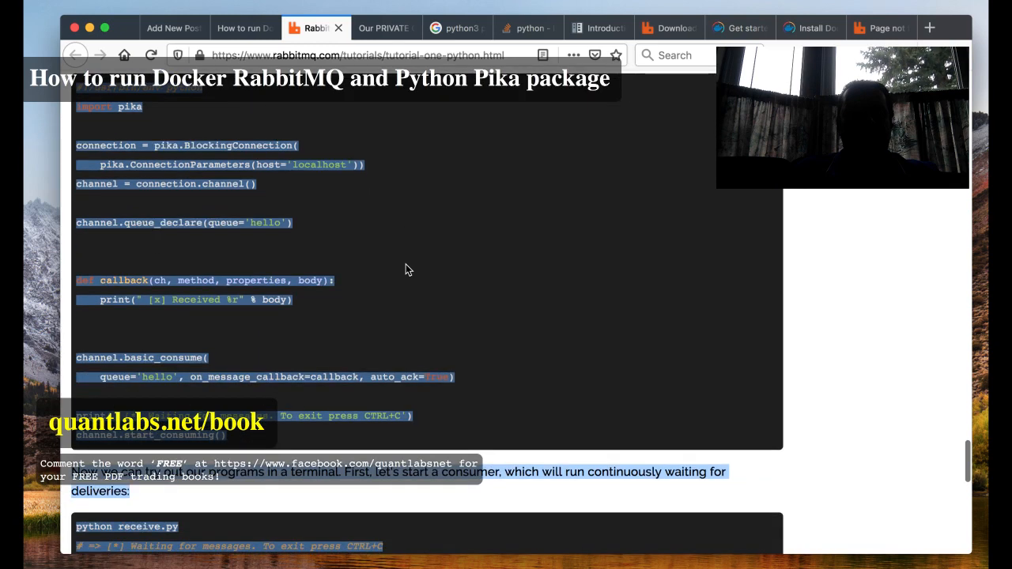
scroll(405, 264, up, 3)
scroll(406, 264, up, 2)
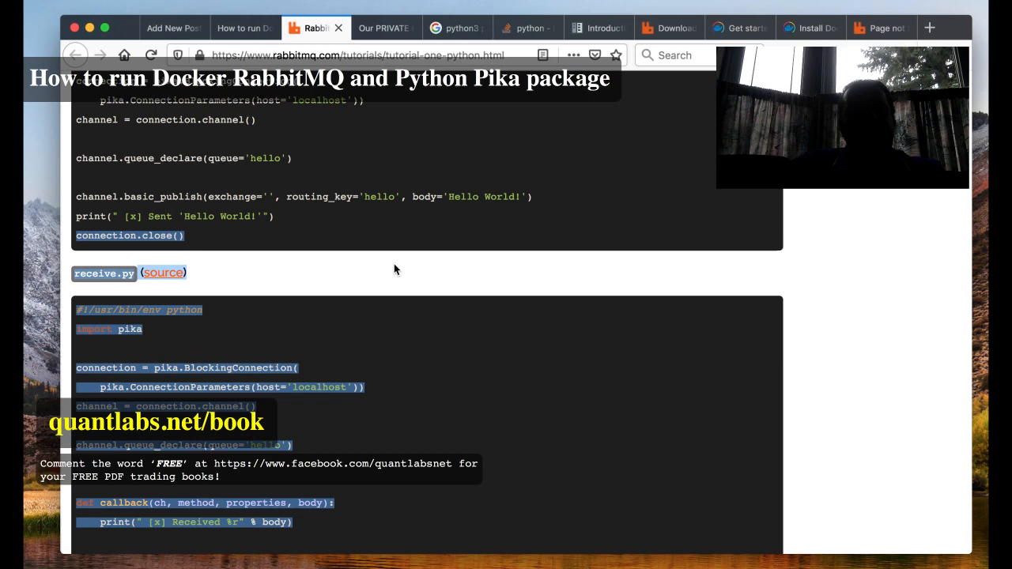
scroll(393, 263, down, 2)
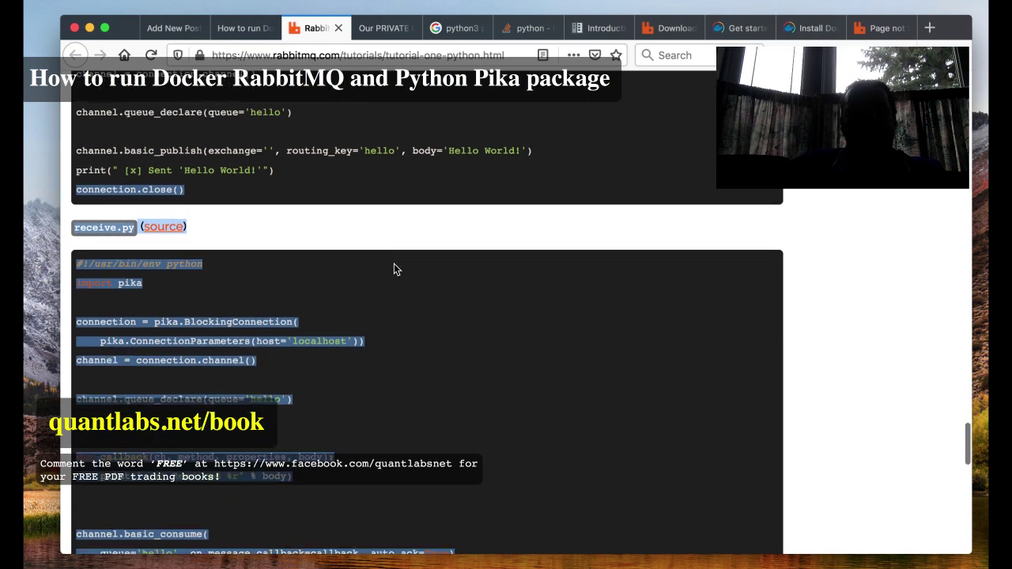
click(303, 186)
scroll(303, 186, down, 3)
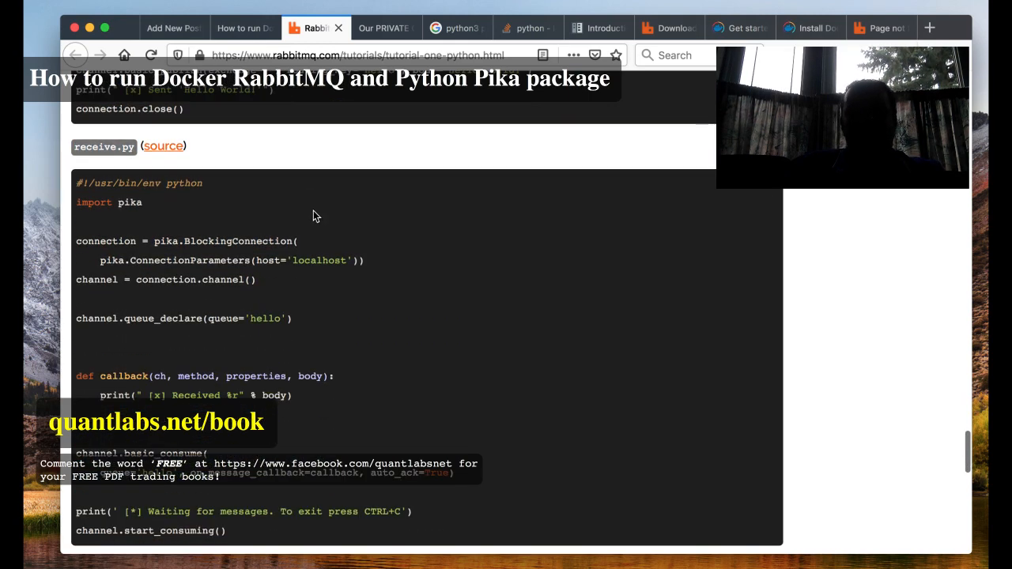
scroll(313, 210, down, 3)
scroll(313, 210, up, 3)
scroll(313, 210, up, 4)
scroll(313, 210, up, 2)
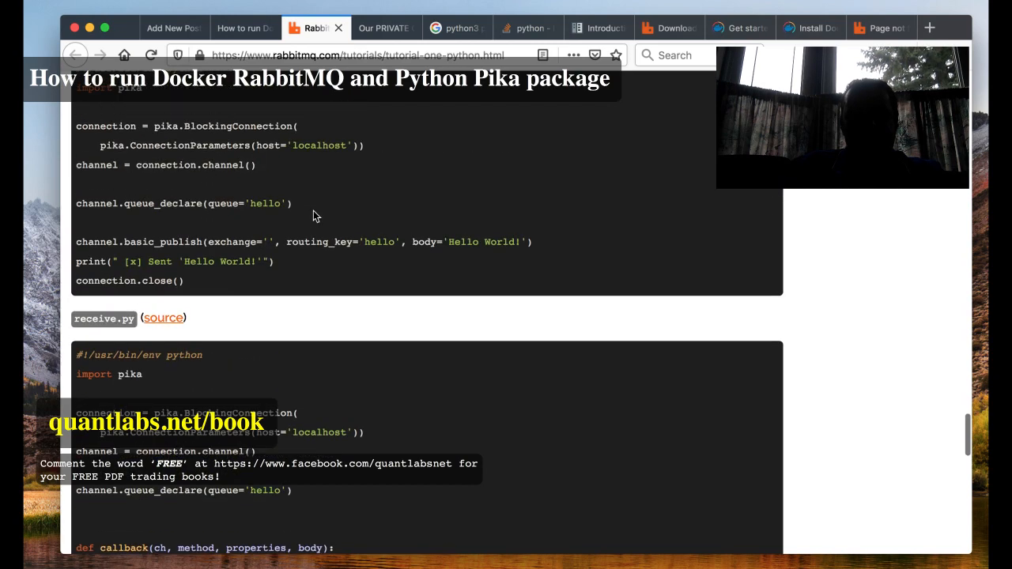
scroll(313, 210, down, 2)
scroll(313, 210, up, 4)
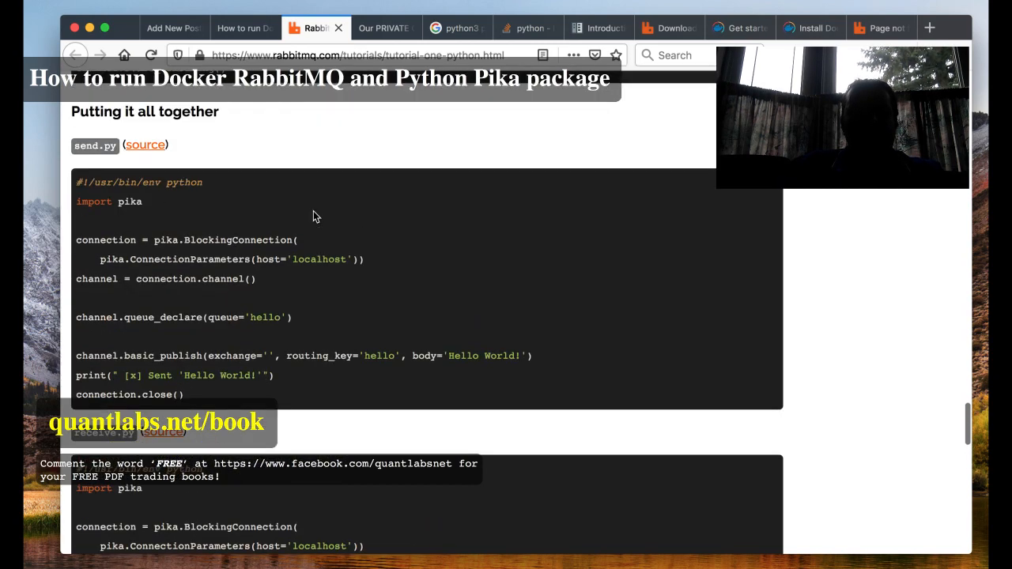
scroll(313, 210, up, 3)
scroll(269, 235, down, 3)
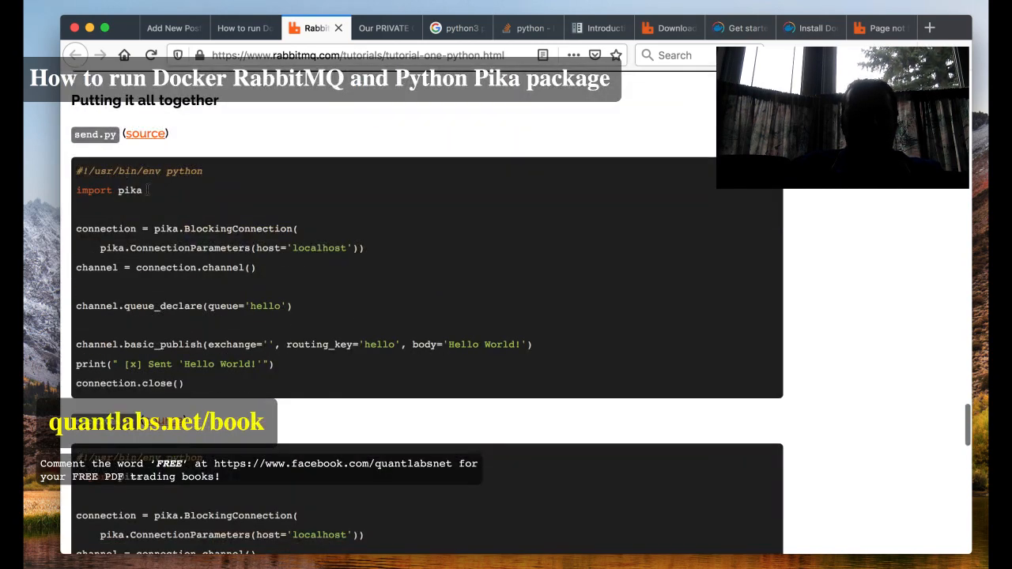
drag(146, 189, 359, 205)
scroll(359, 206, down, 4)
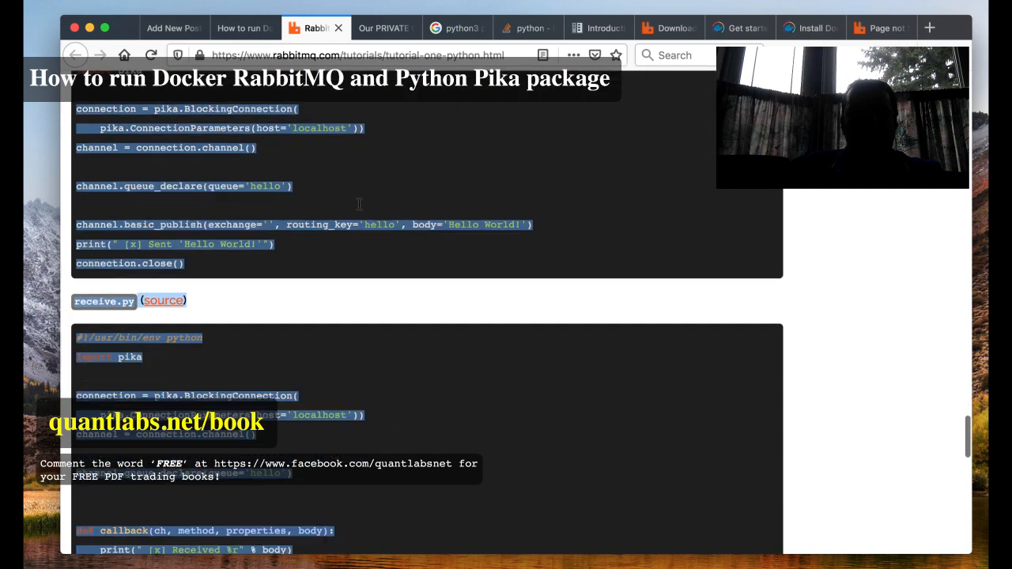
click(359, 205)
scroll(359, 205, down, 1)
right_click(221, 237)
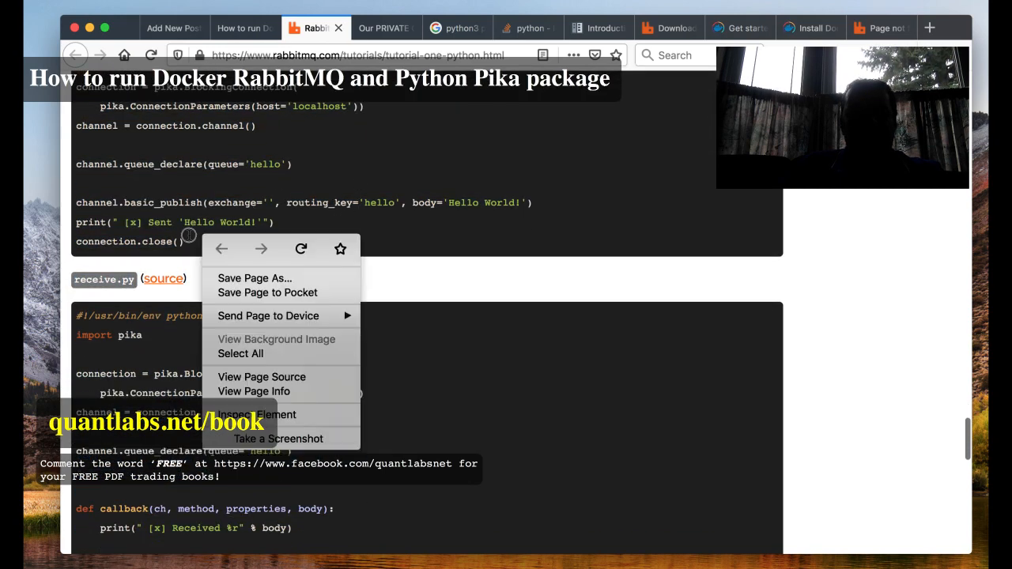
click(118, 197)
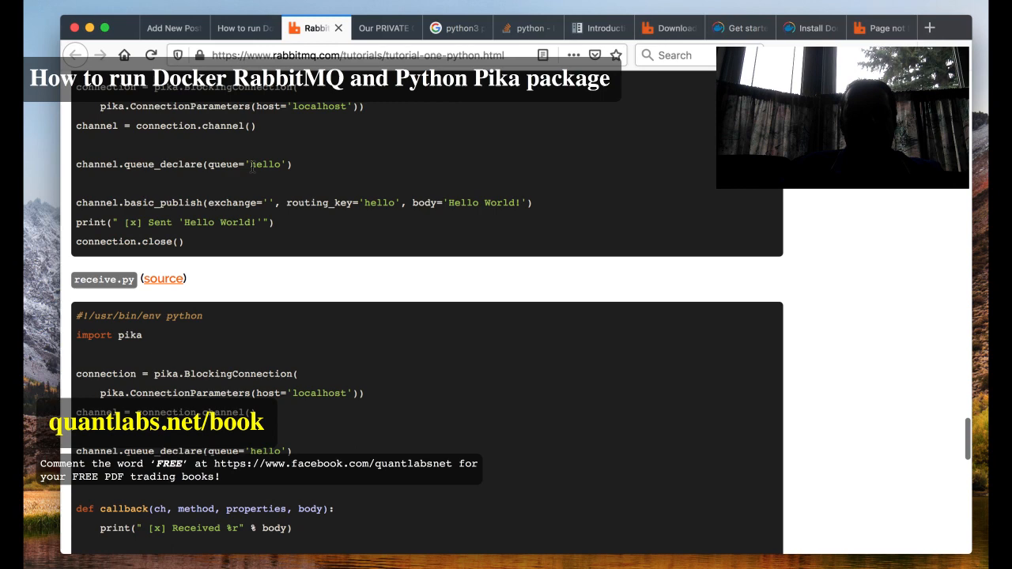
drag(533, 202, 114, 192)
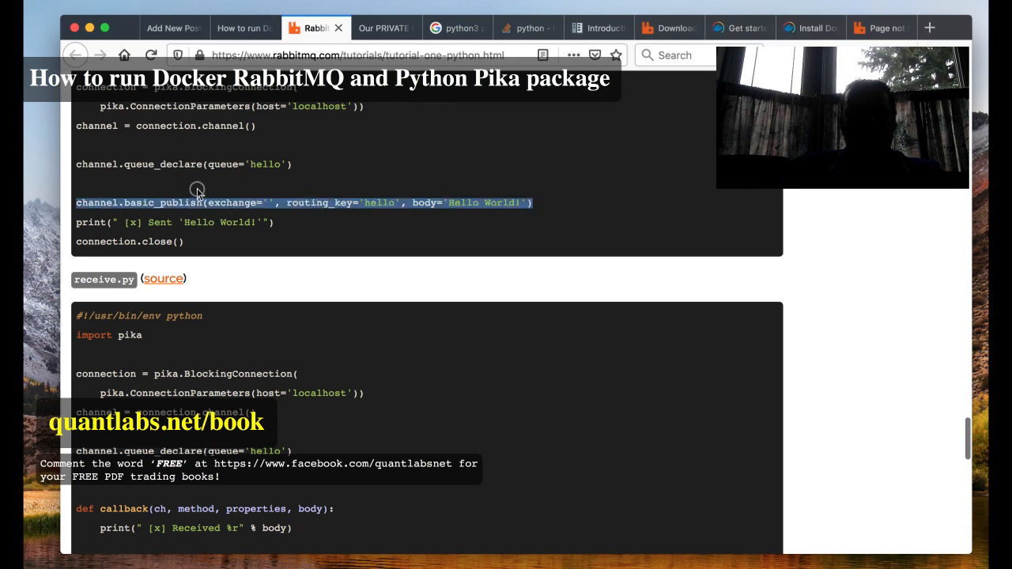
click(372, 218)
scroll(376, 217, down, 2)
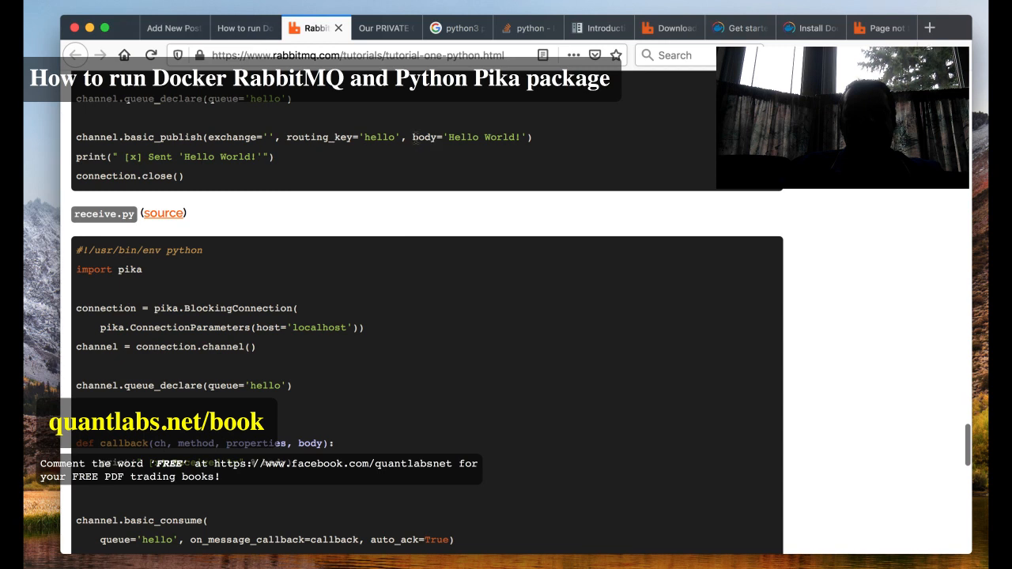
drag(289, 139, 395, 137)
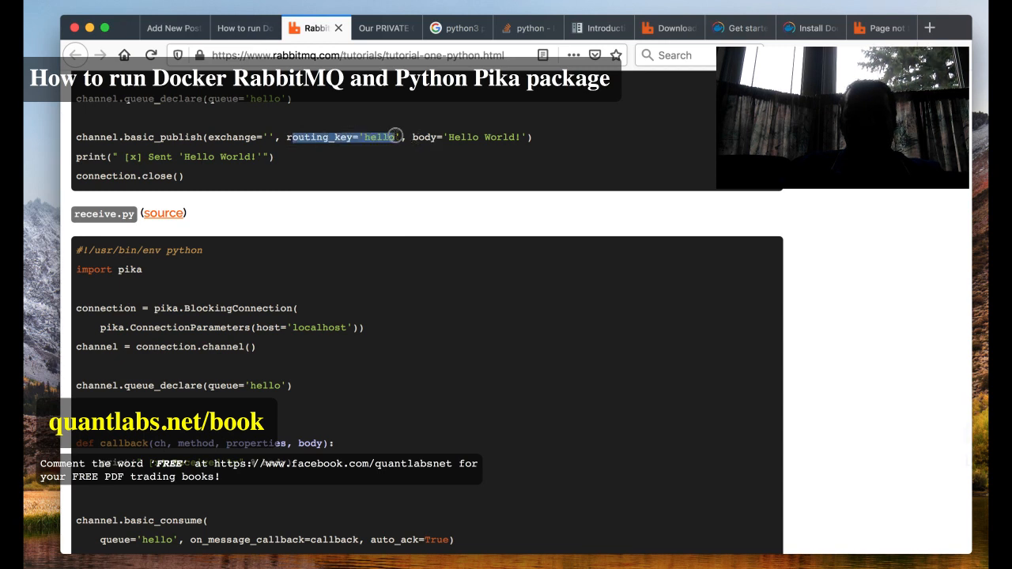
drag(395, 136, 528, 137)
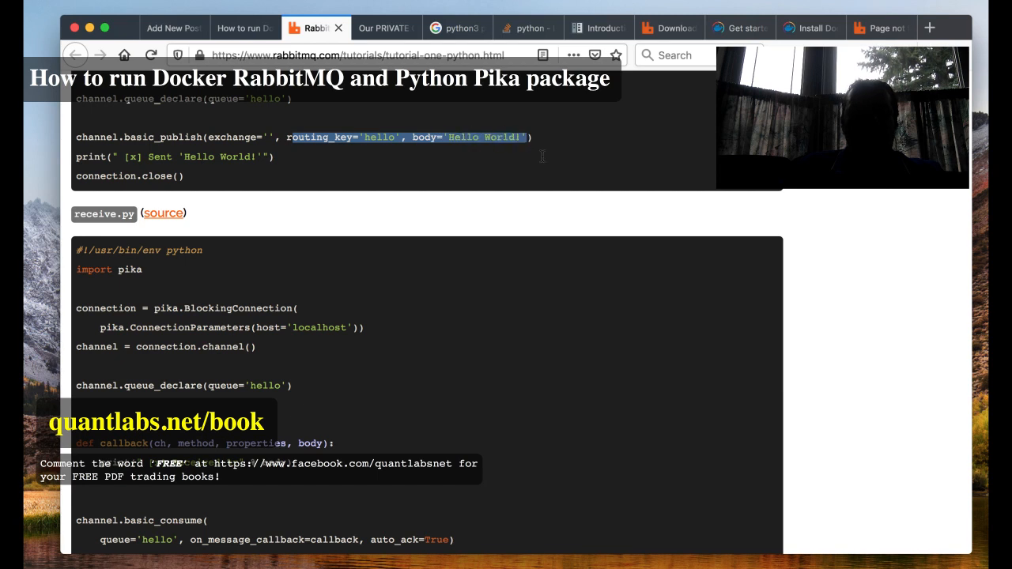
scroll(542, 157, down, 2)
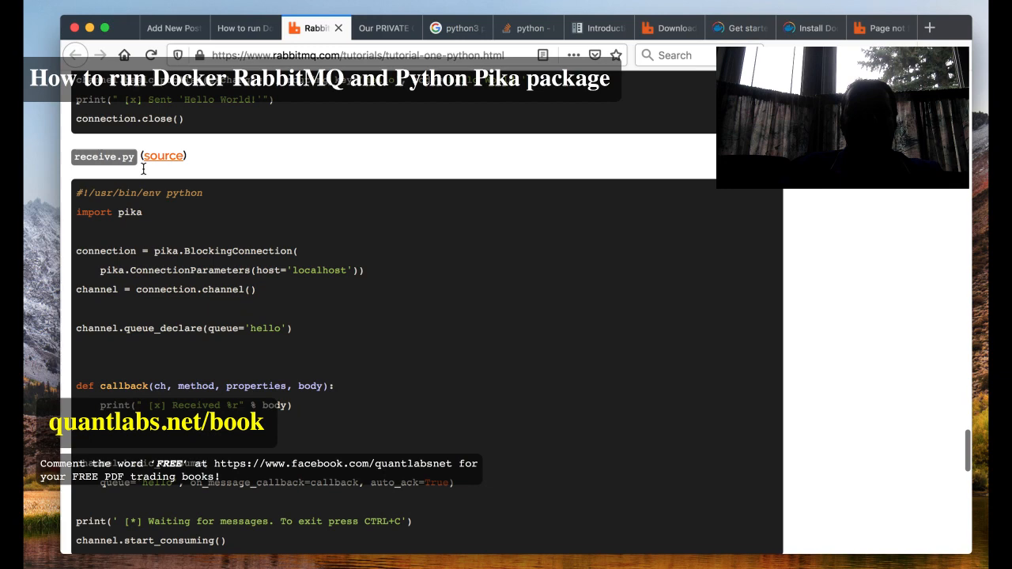
scroll(268, 195, down, 2)
scroll(270, 211, down, 2)
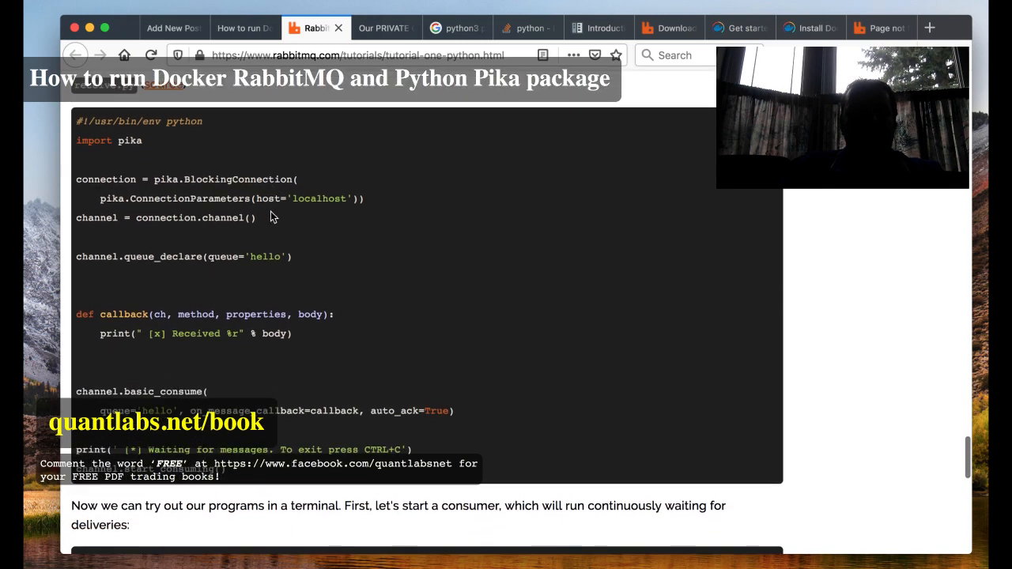
scroll(270, 215, down, 2)
scroll(305, 166, down, 1)
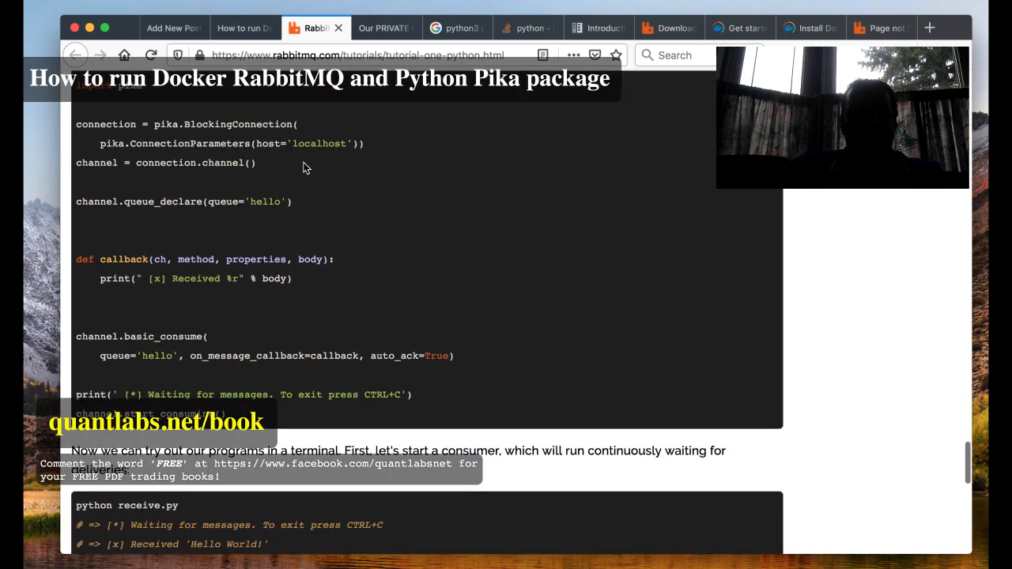
scroll(305, 166, down, 1)
drag(292, 117, 350, 117)
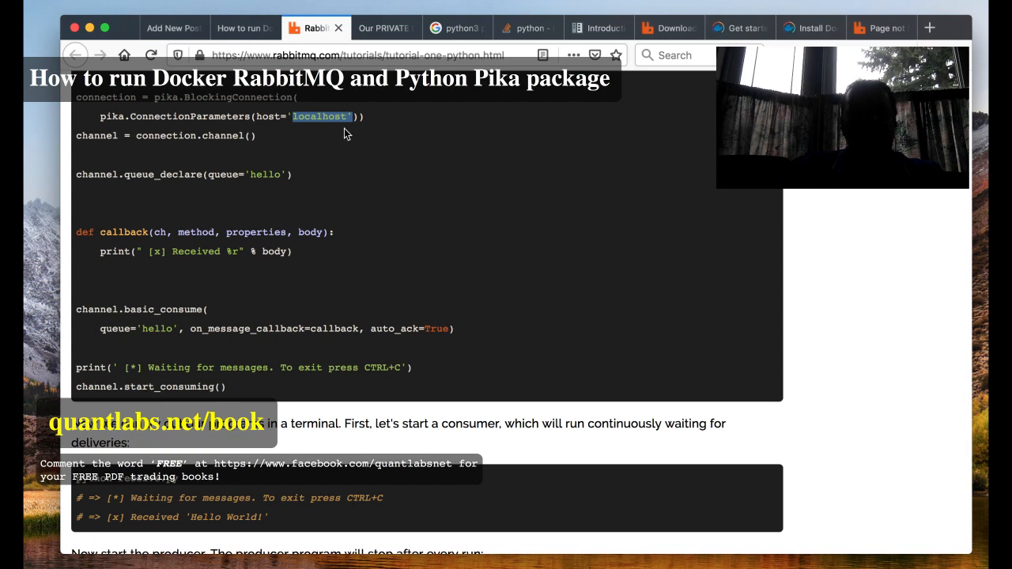
scroll(317, 151, down, 1)
scroll(318, 151, down, 1)
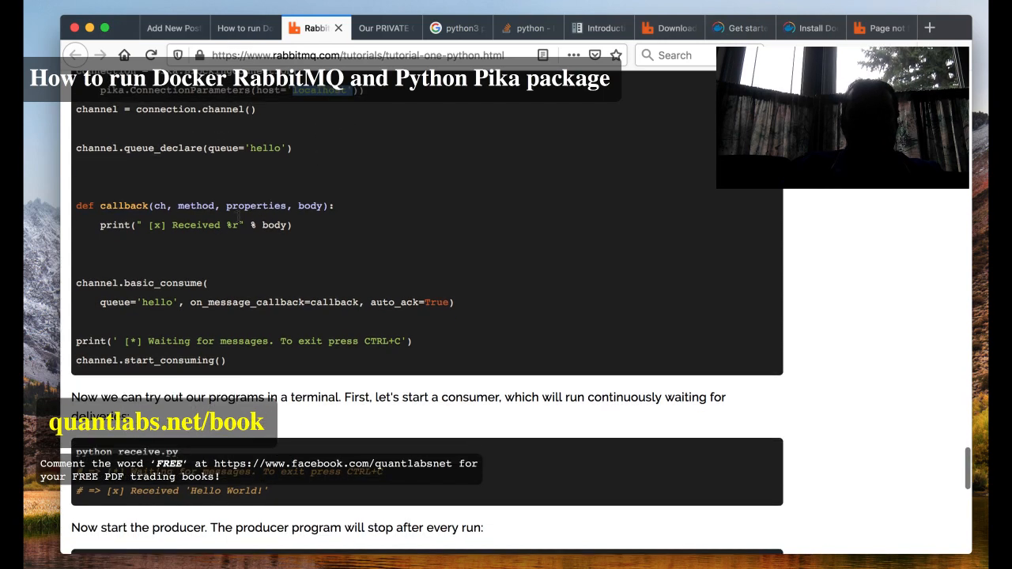
scroll(241, 222, down, 2)
scroll(126, 204, down, 2)
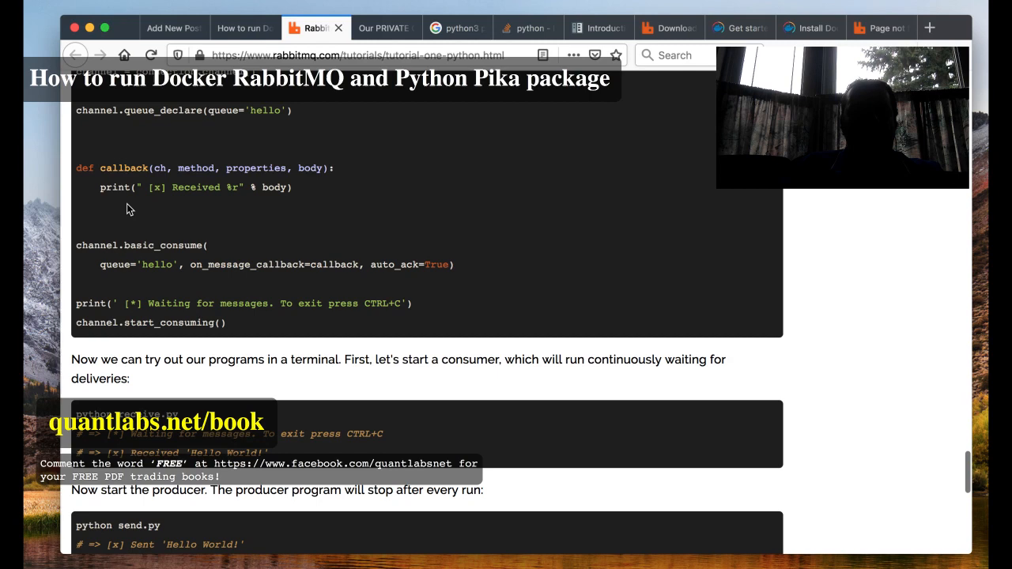
scroll(126, 203, down, 1)
scroll(131, 204, down, 3)
scroll(131, 203, down, 1)
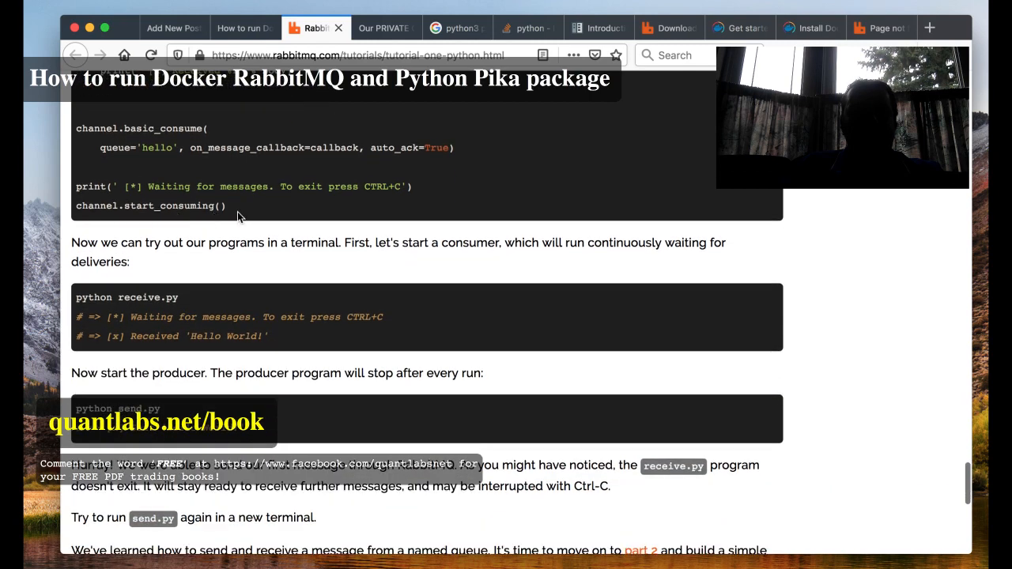
Highlight the basic_consume and start_consuming lines in receive.py
drag(76, 128, 454, 148)
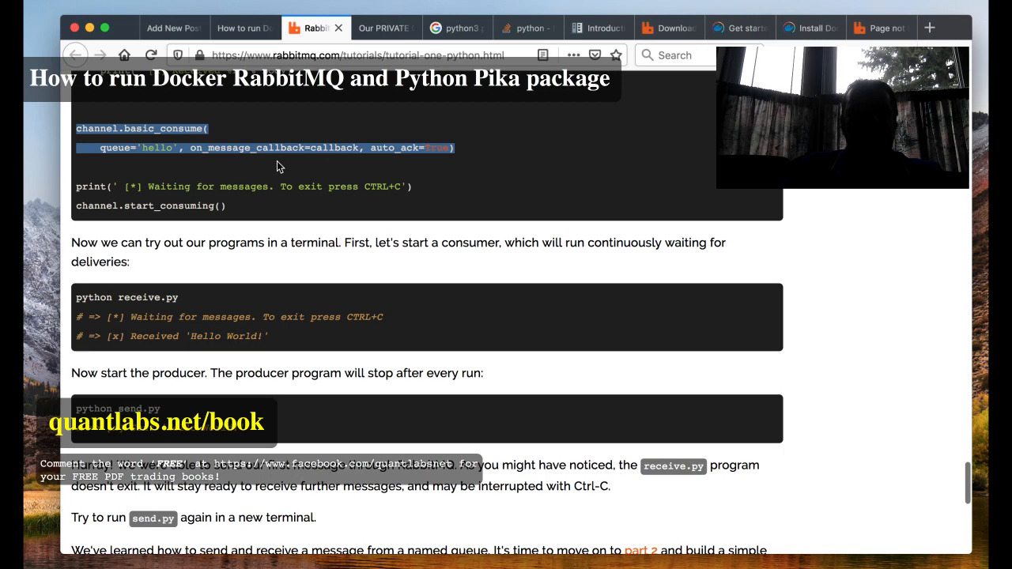
scroll(277, 166, down, 1)
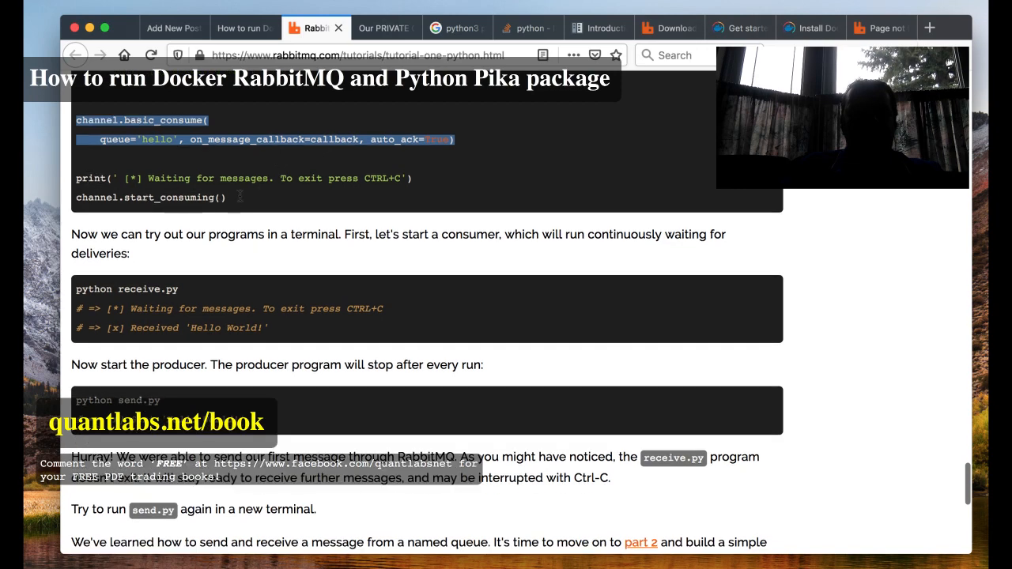
mouse_move(230, 197)
mouse_down()
mouse_move(78, 194)
mouse_move(108, 196)
mouse_up()
scroll(235, 168, up, 3)
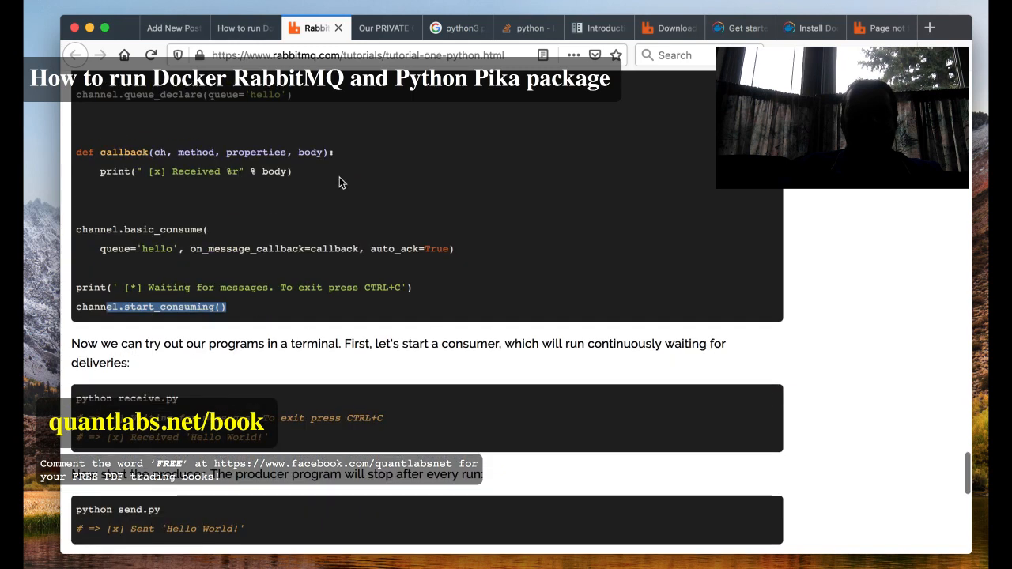
mouse_move(340, 178)
mouse_down()
mouse_move(269, 154)
mouse_move(75, 152)
mouse_up()
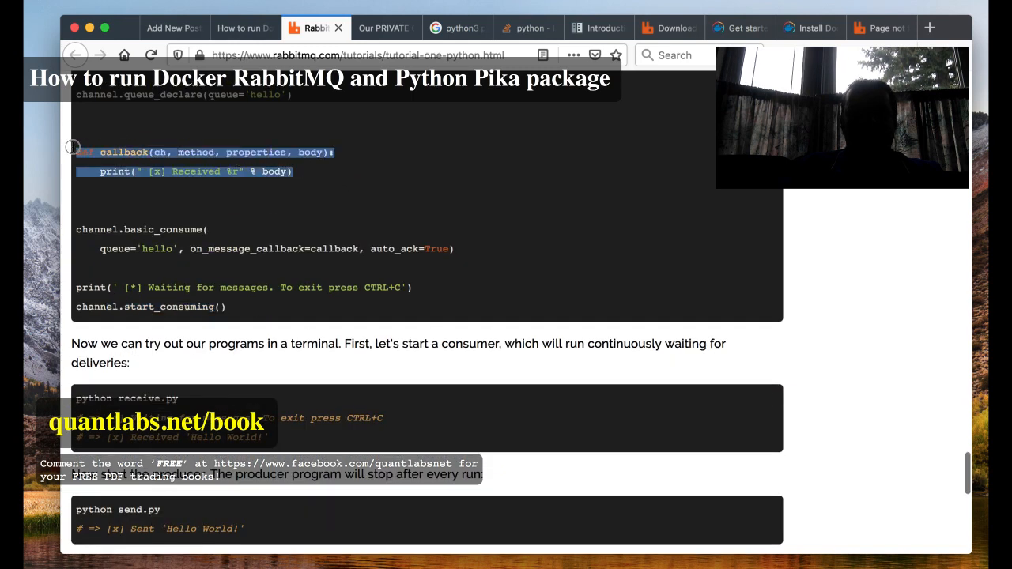
click(284, 193)
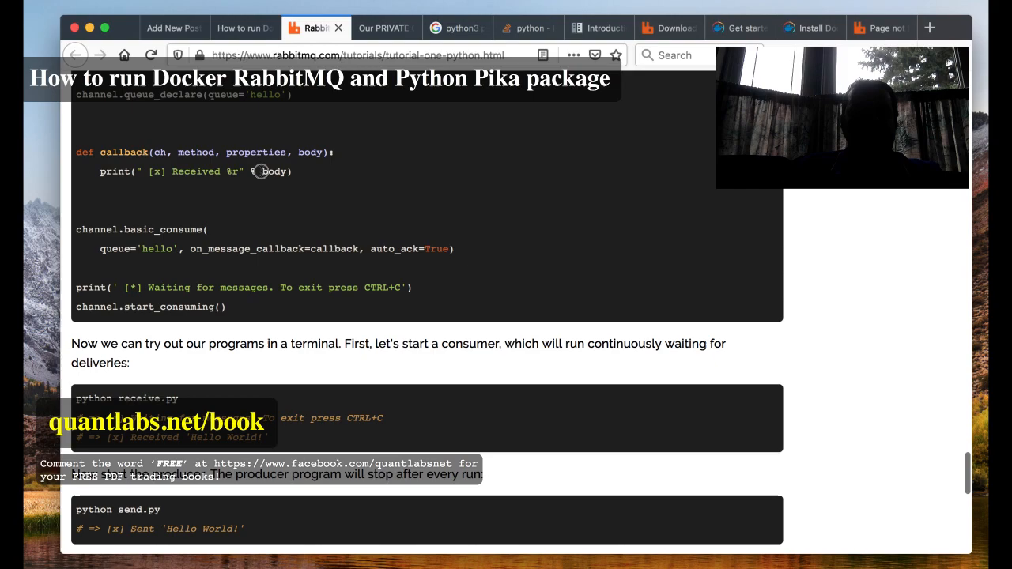
drag(261, 171, 296, 171)
scroll(499, 207, down, 1)
scroll(498, 208, down, 3)
scroll(530, 217, down, 3)
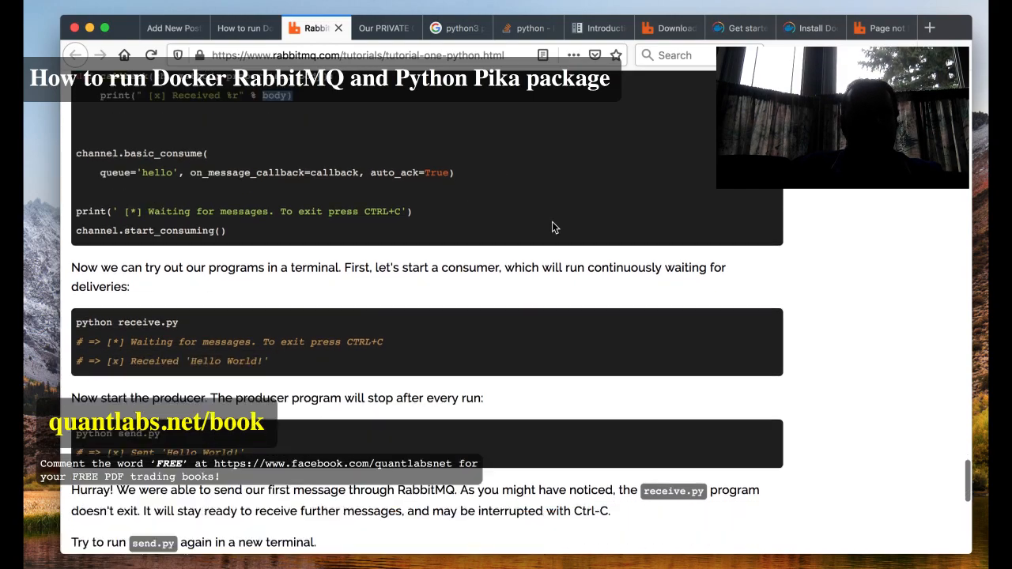
scroll(552, 221, down, 5)
scroll(551, 221, down, 4)
scroll(551, 221, down, 2)
scroll(551, 222, down, 4)
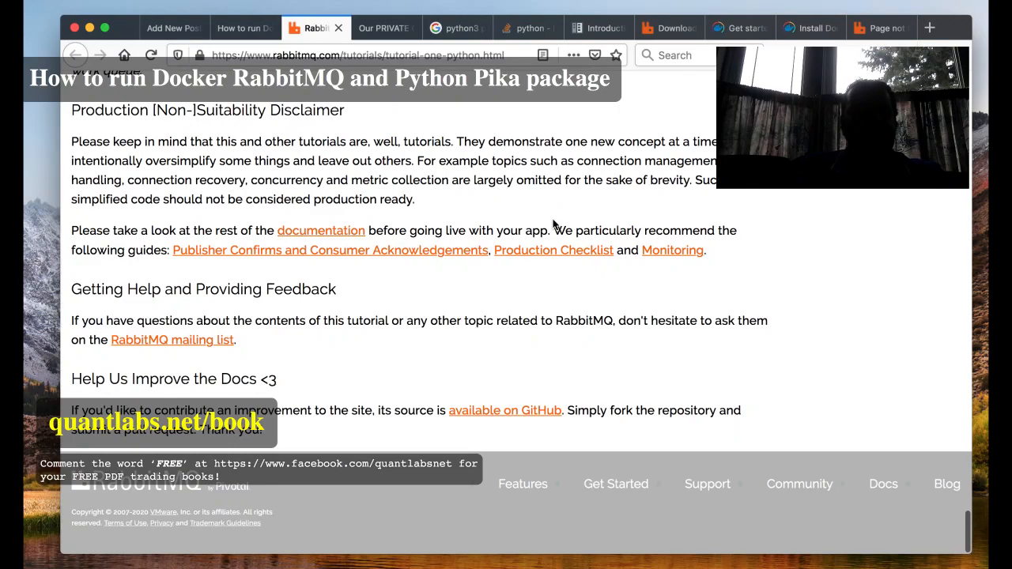
scroll(553, 224, up, 4)
scroll(553, 224, up, 3)
scroll(552, 224, up, 2)
scroll(553, 225, up, 1)
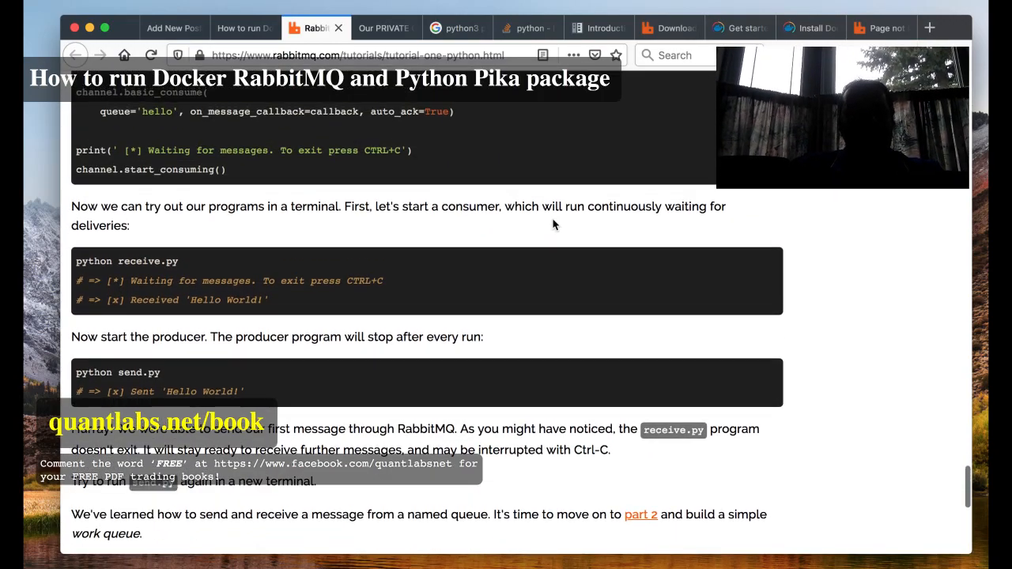
scroll(552, 224, down, 4)
scroll(553, 225, down, 4)
scroll(553, 224, down, 1)
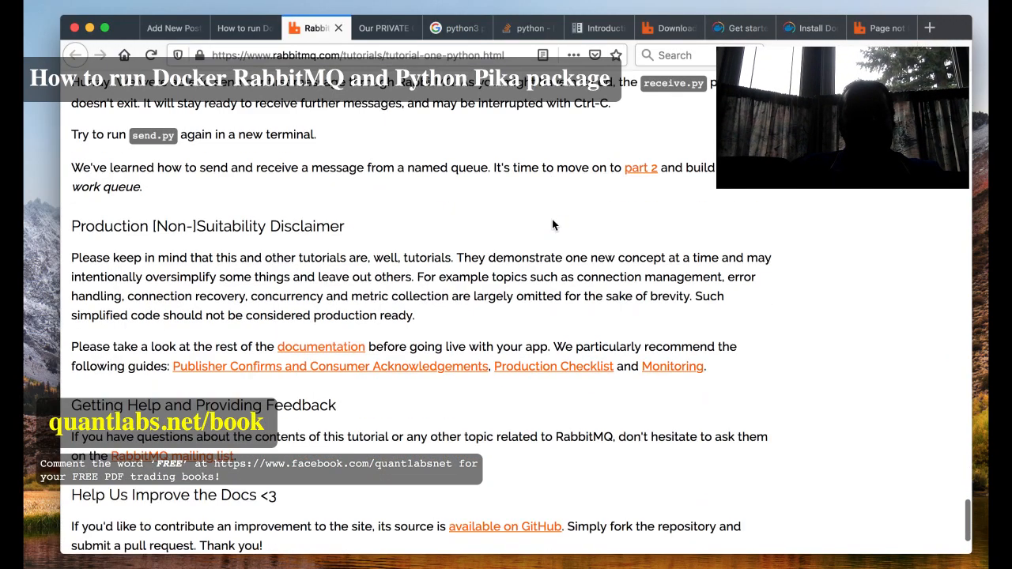
scroll(551, 219, down, 2)
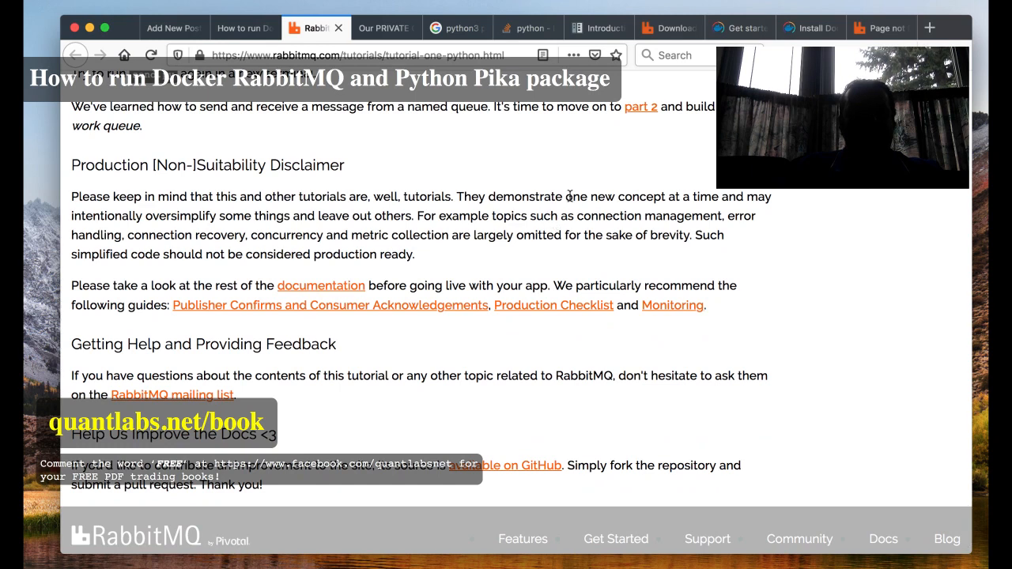